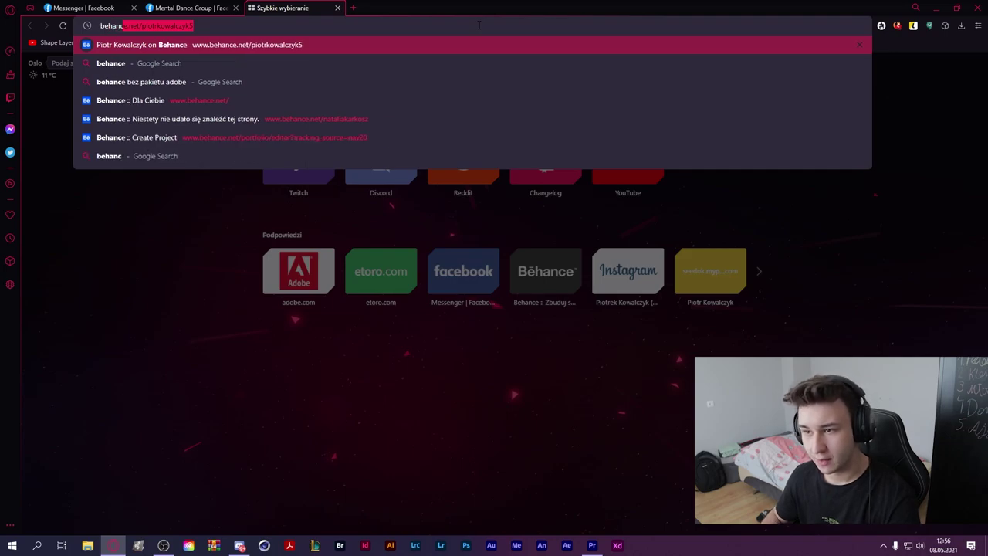
# - Load Behance, view the Adobe Portfolio work gallery, then close the portfolio tab
pyautogui.write('e')
pyautogui.press('Return')
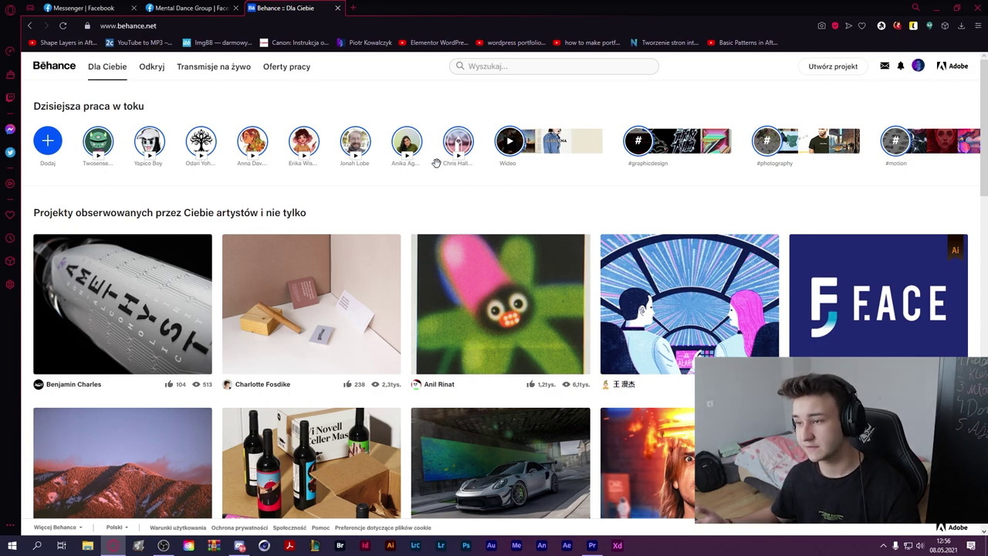
pyautogui.click(354, 44)
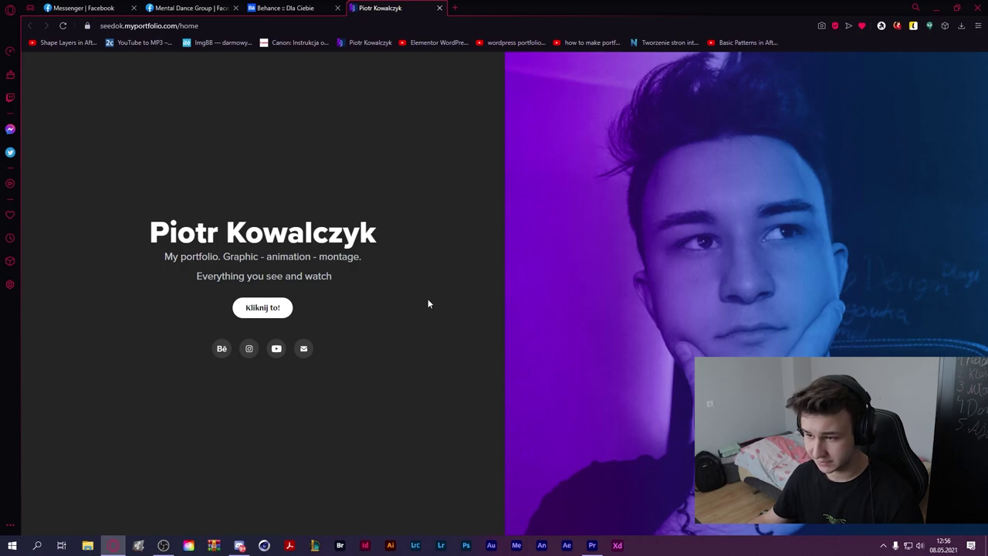
pyautogui.click(282, 311)
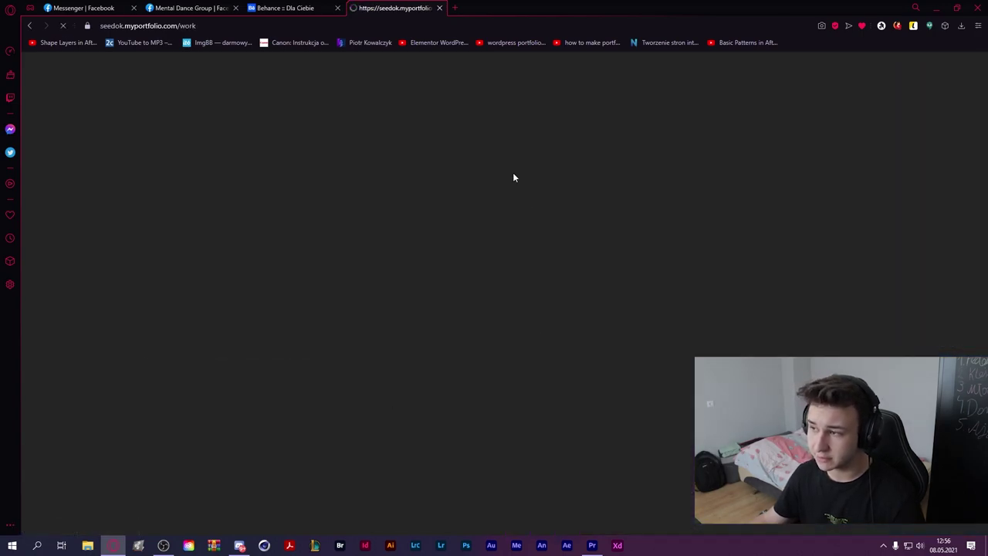
pyautogui.scroll(-1, 502, 211)
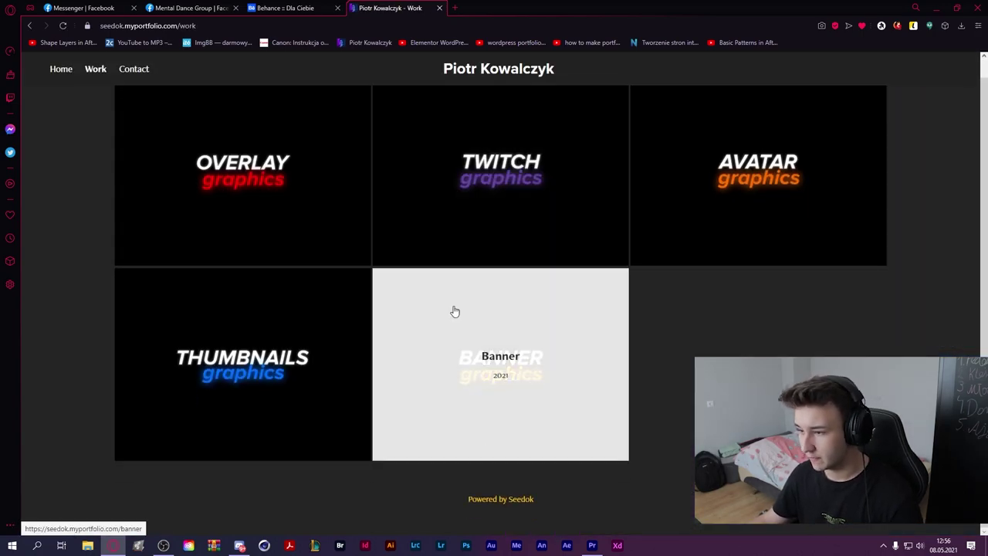
pyautogui.click(440, 7)
pyautogui.click(918, 65)
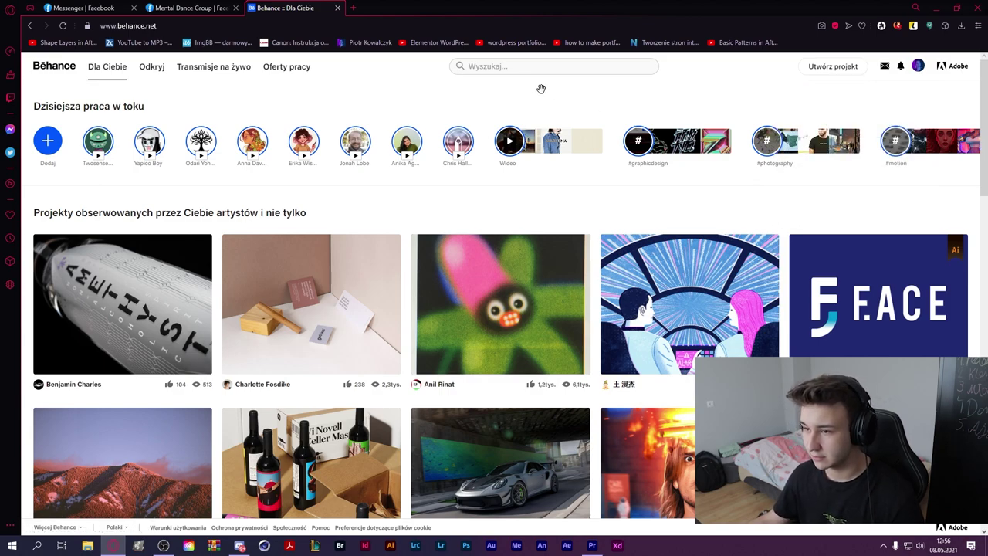
# - Open the Behance profile editor from the avatar menu and scroll to the teams section
pyautogui.moveTo(909, 84)
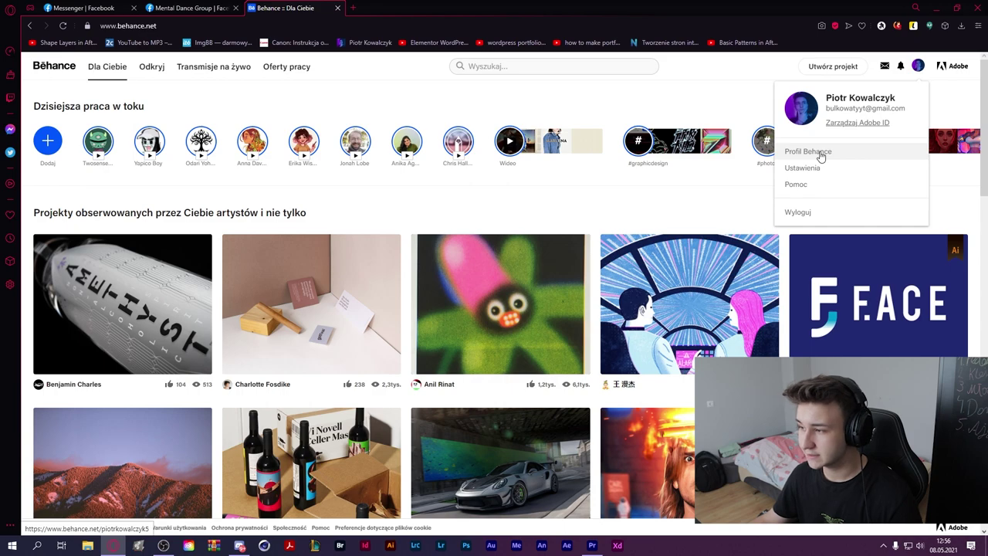
pyautogui.click(821, 156)
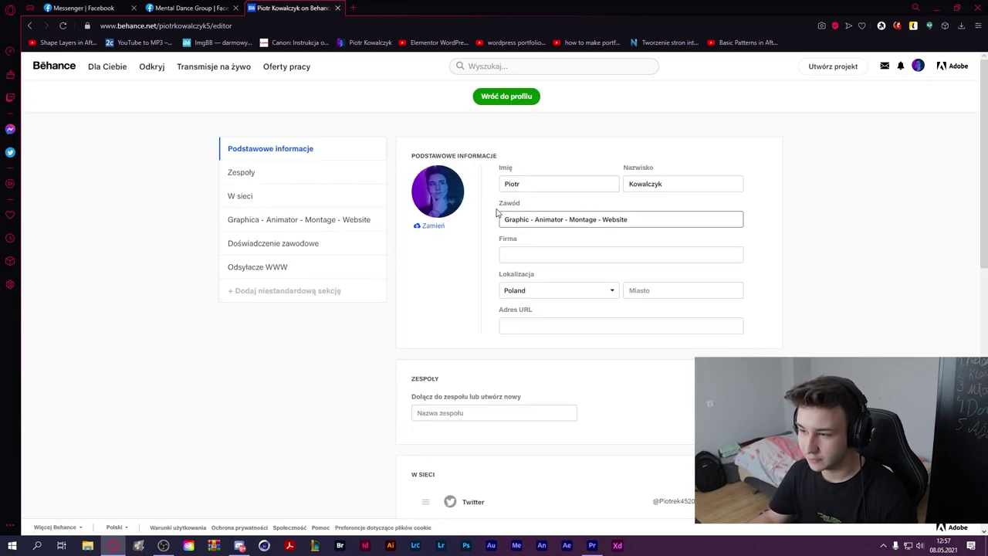
pyautogui.scroll(-3, 471, 311)
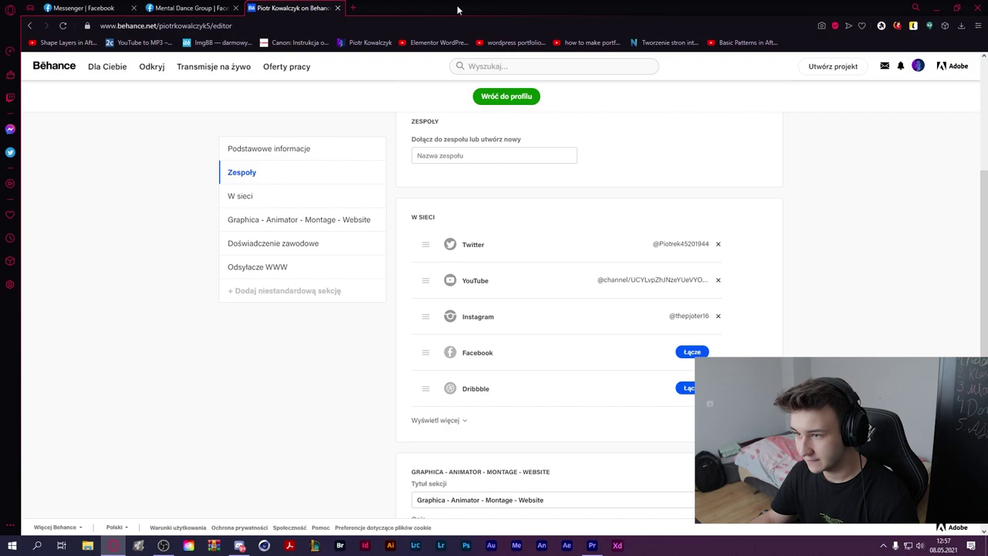
# - Open YouTube in a new tab and copy your channel's address, then return to Behance
pyautogui.click(352, 7)
pyautogui.click(629, 164)
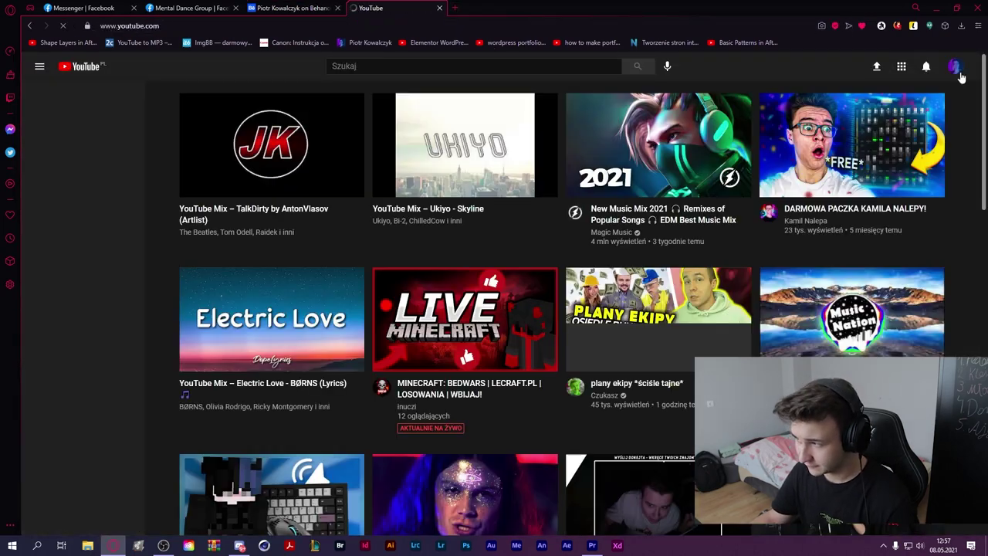
pyautogui.click(954, 67)
pyautogui.click(888, 127)
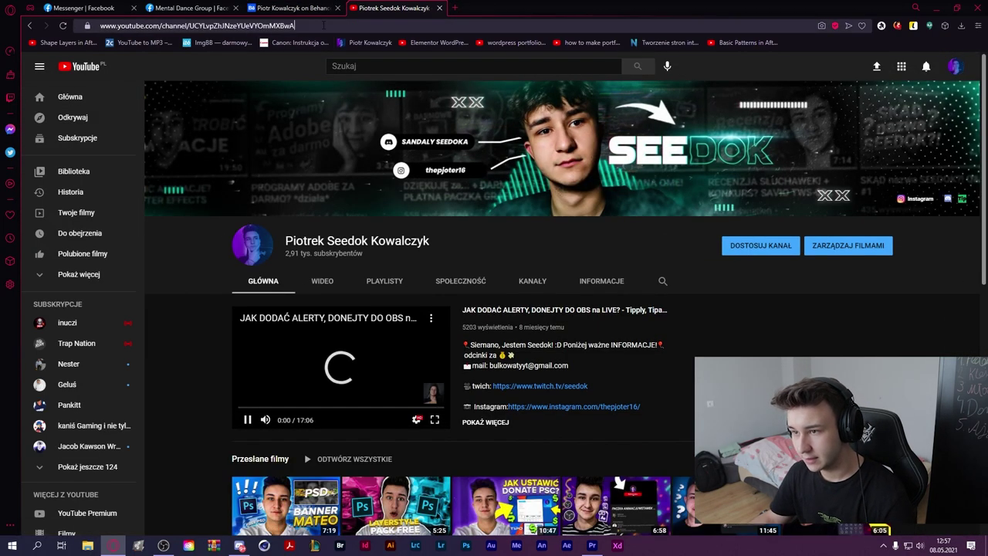
pyautogui.click(322, 26)
pyautogui.click(85, 67)
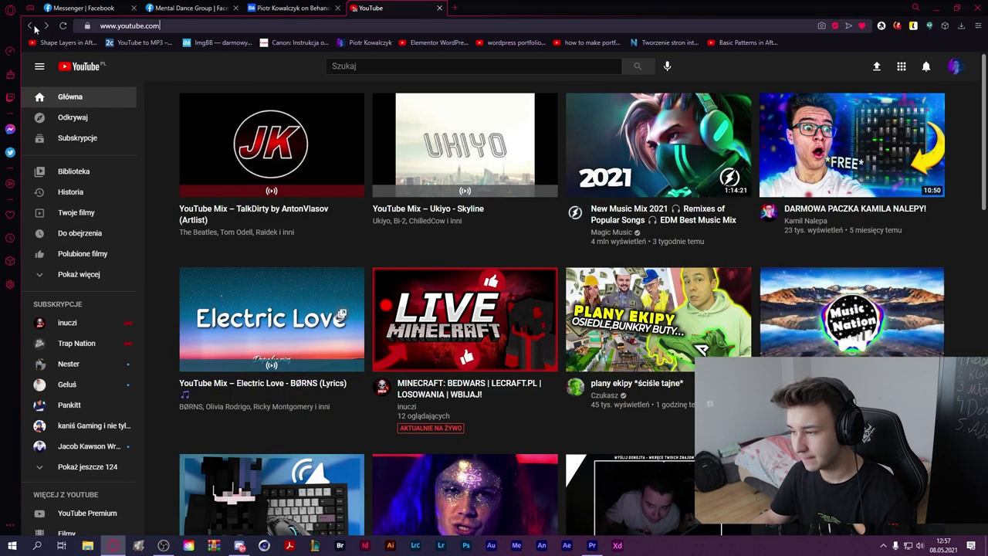
pyautogui.click(292, 7)
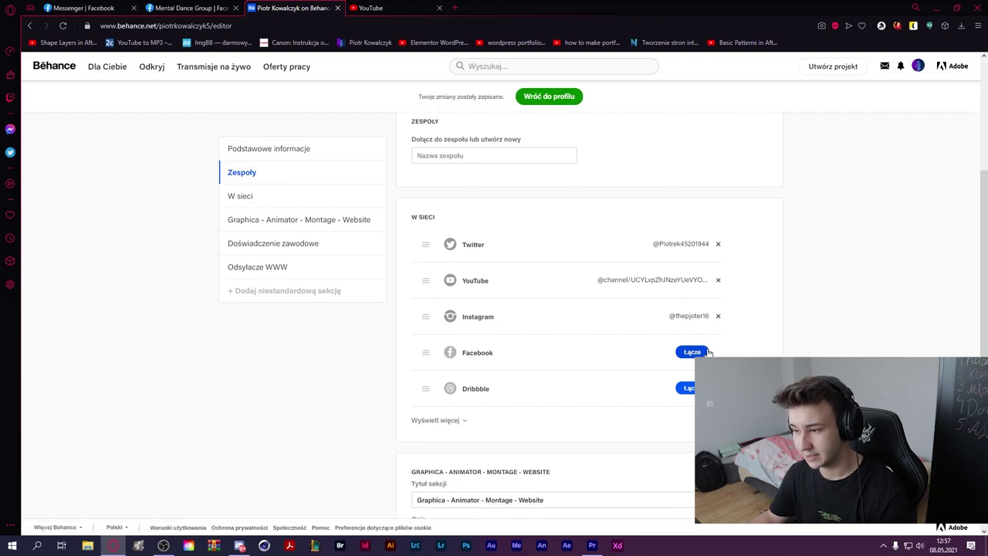
# - Scroll the profile editor down to the 'Graphica - Animator - Montage - Website' custom section
pyautogui.scroll(-2, 597, 322)
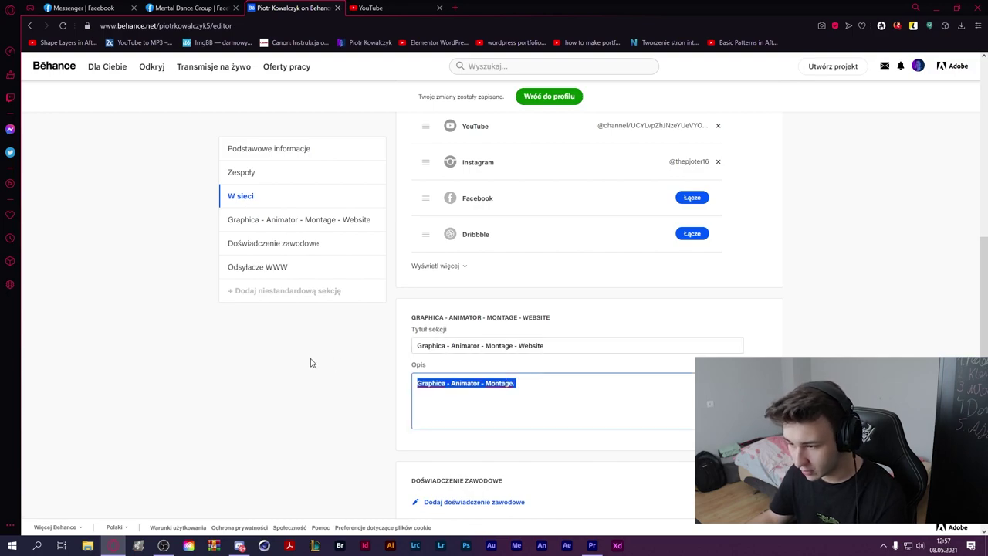
pyautogui.scroll(-2, 311, 362)
pyautogui.scroll(-1, 335, 366)
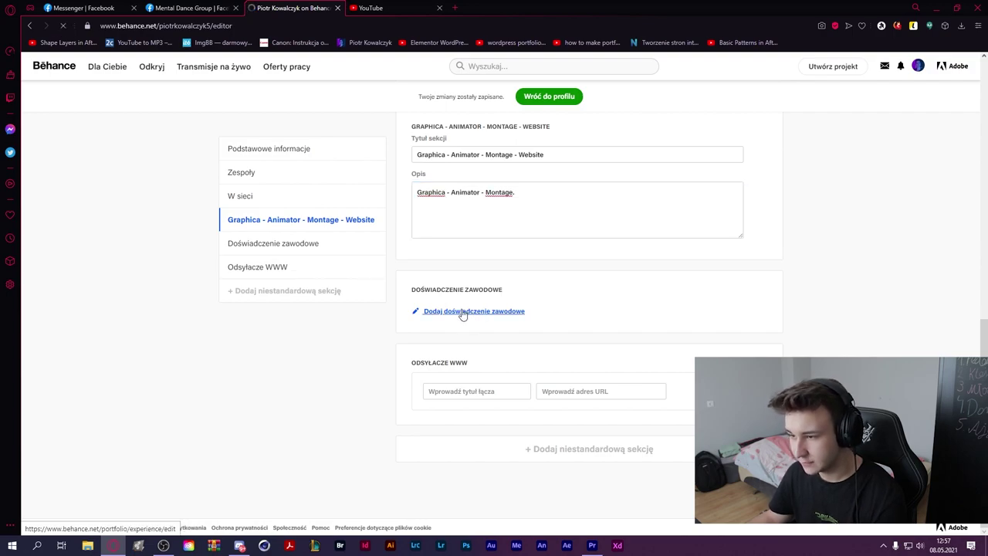
pyautogui.scroll(-1, 376, 315)
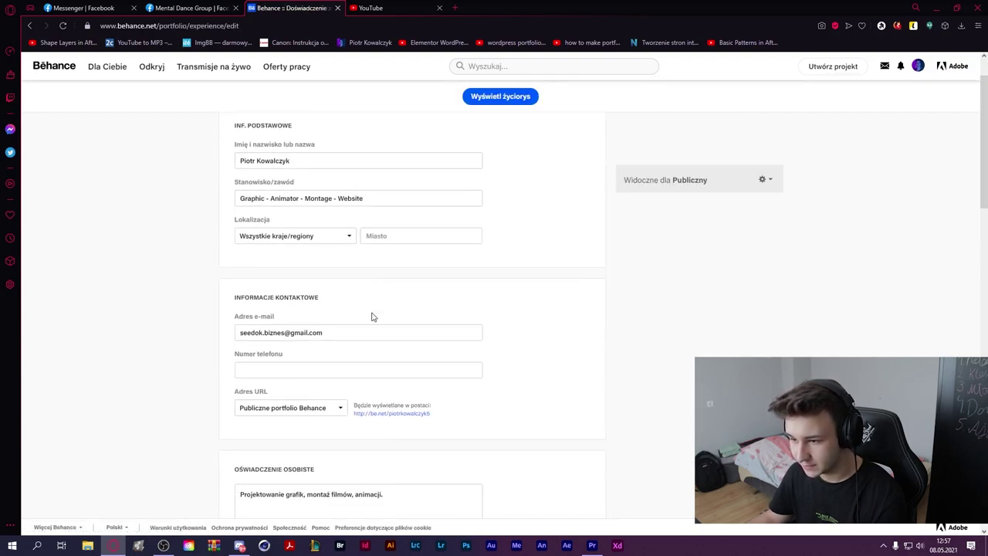
pyautogui.scroll(-2, 353, 353)
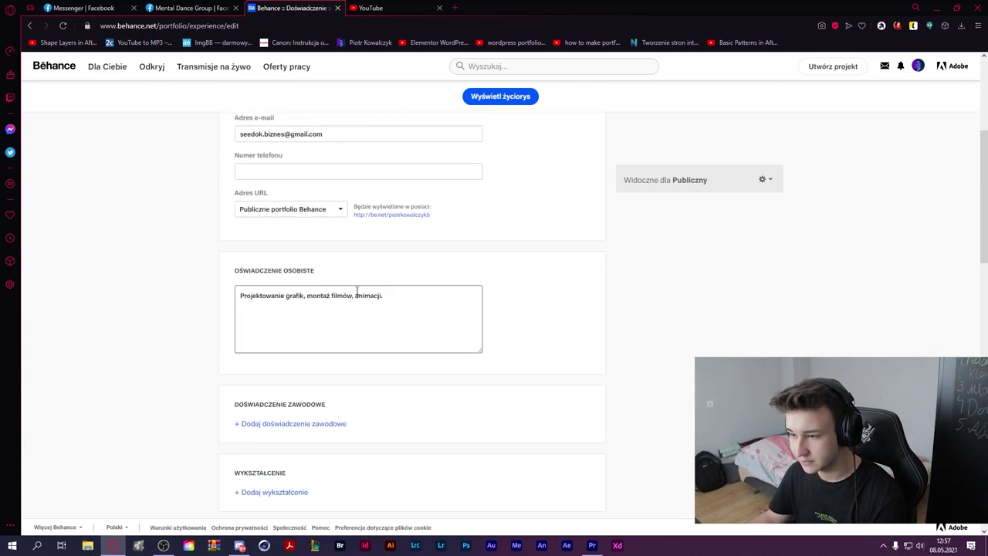
pyautogui.scroll(-1, 387, 299)
pyautogui.scroll(-3, 392, 320)
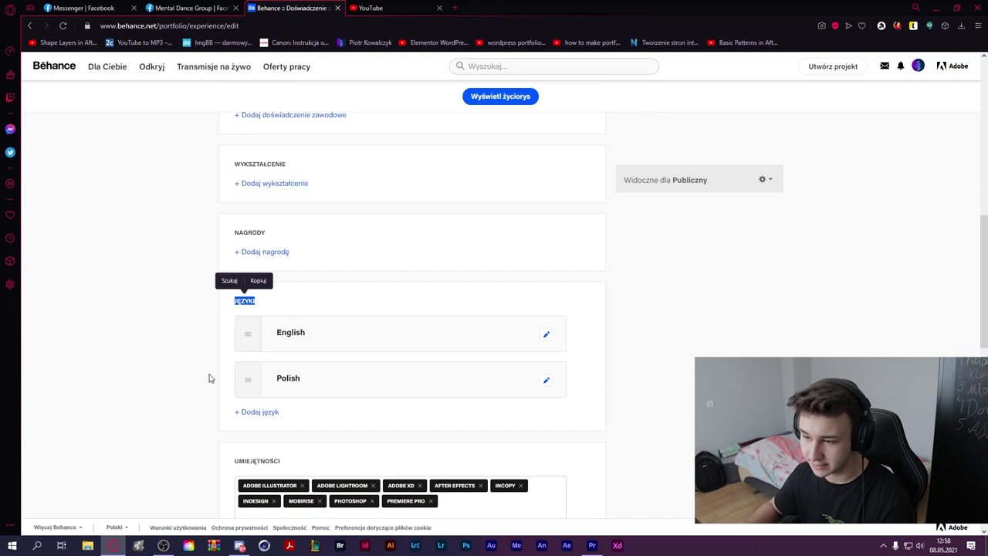
pyautogui.scroll(-2, 265, 337)
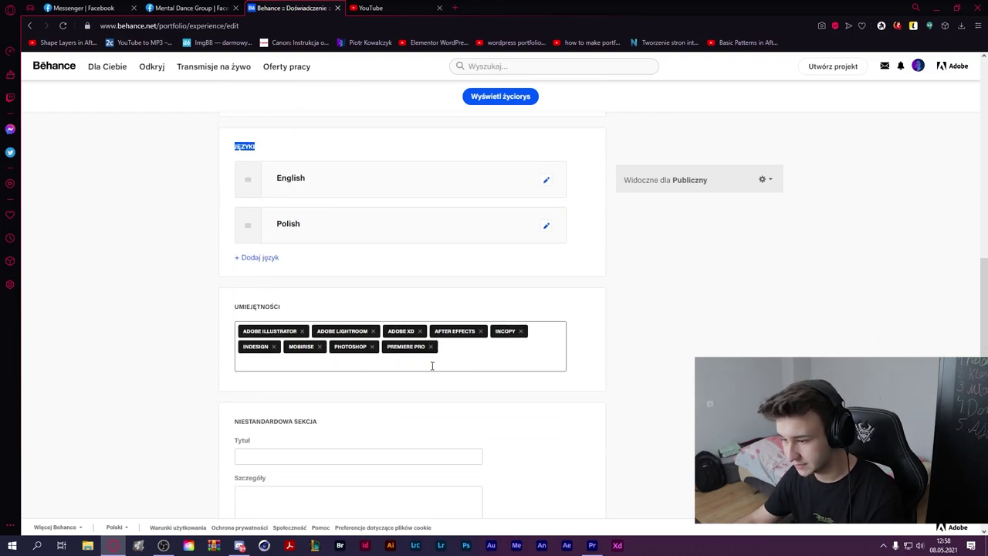
pyautogui.scroll(-3, 445, 353)
pyautogui.scroll(-2, 443, 350)
pyautogui.scroll(-2, 410, 357)
pyautogui.scroll(8, 387, 361)
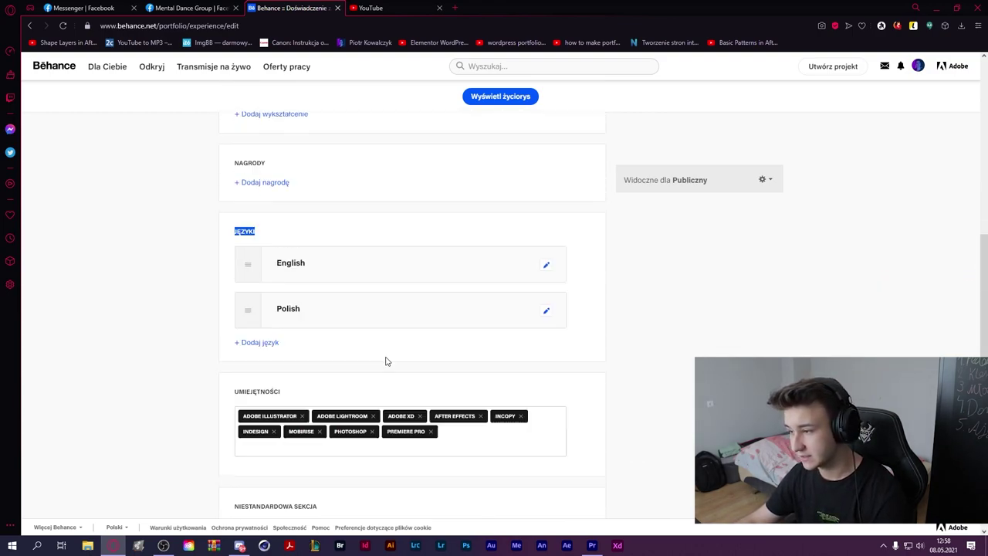
pyautogui.scroll(1, 386, 362)
pyautogui.scroll(5, 373, 357)
pyautogui.scroll(3, 378, 356)
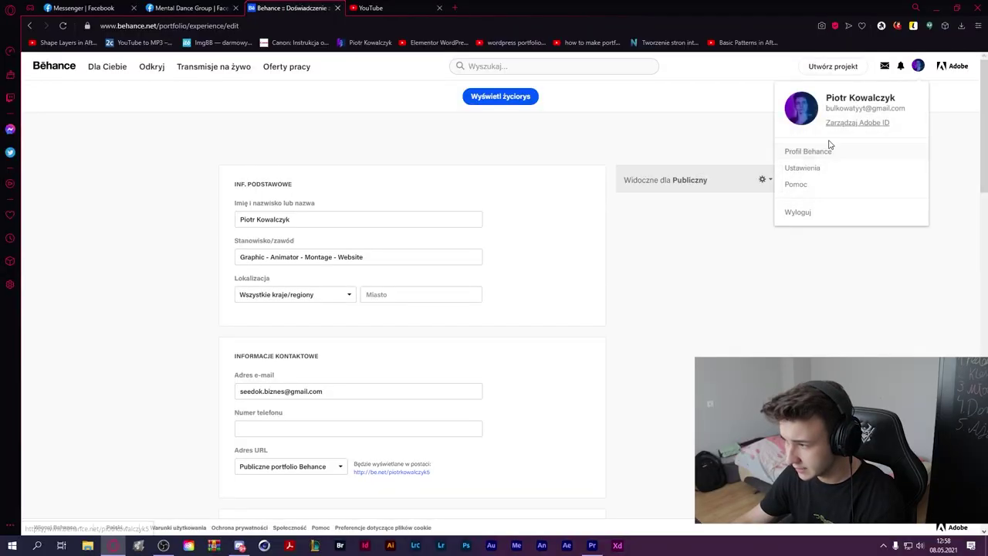
# - Return to the public Behance profile page with its graphics work gallery
pyautogui.click(828, 149)
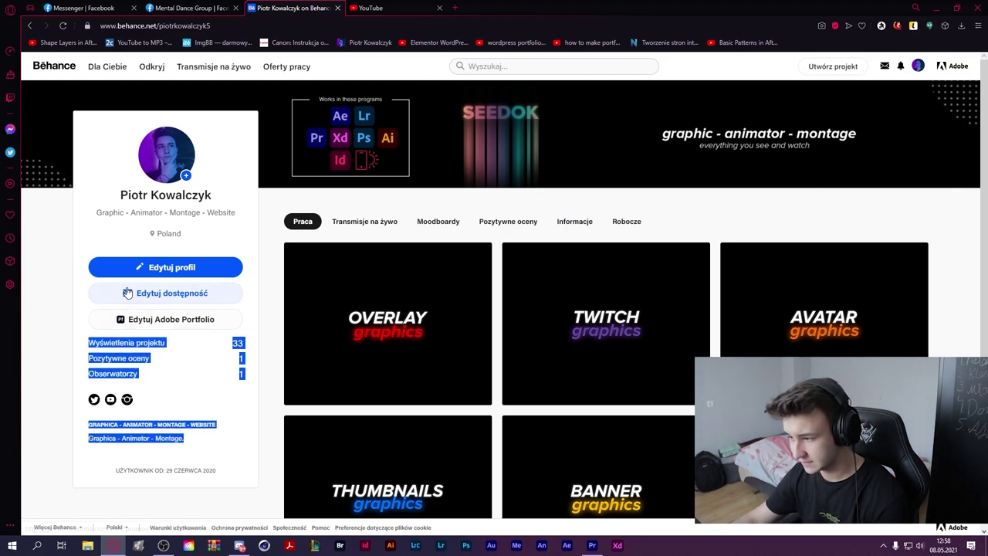
# - Clear an accidental text selection so the empty new project editor is ready
pyautogui.moveTo(131, 419); pyautogui.dragTo(308, 262)
pyautogui.click(333, 219)
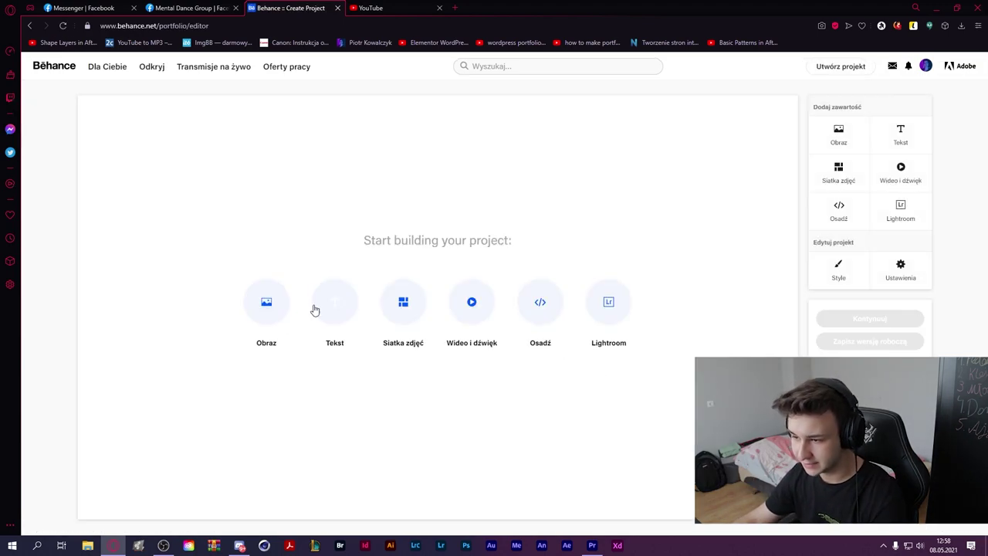
# - Add a text block reading 'BANNER' and style it as a centred heading
pyautogui.click(322, 309)
pyautogui.write('BANNER')
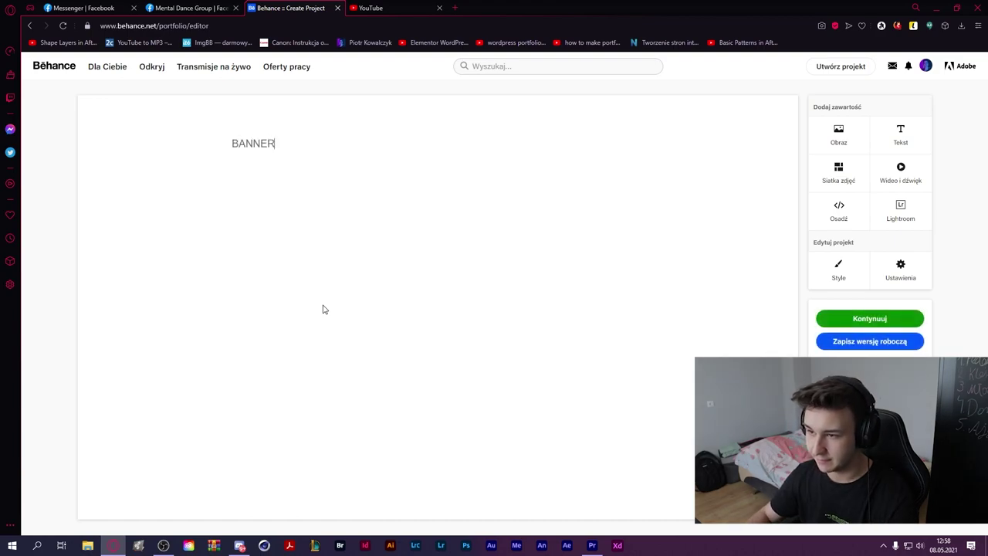
pyautogui.click(123, 121)
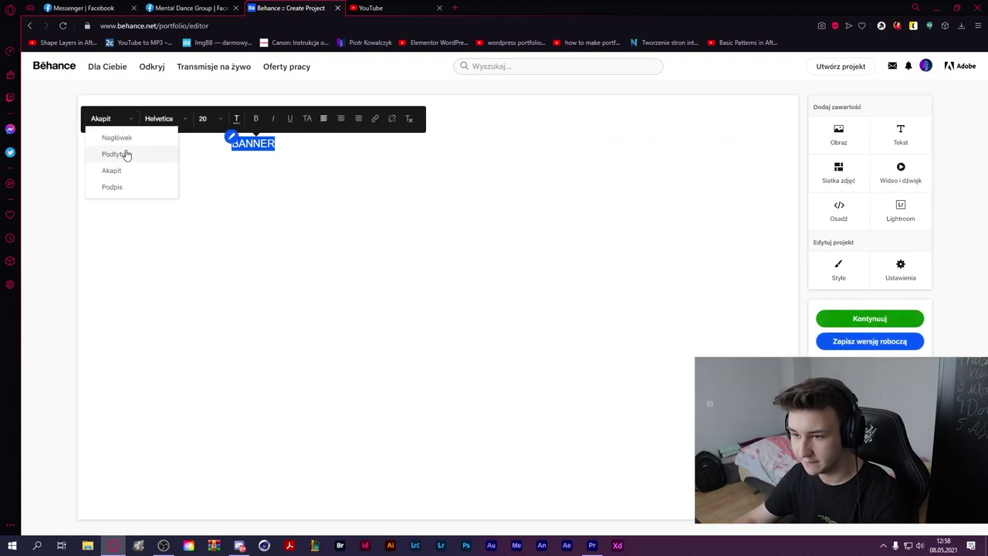
pyautogui.click(127, 136)
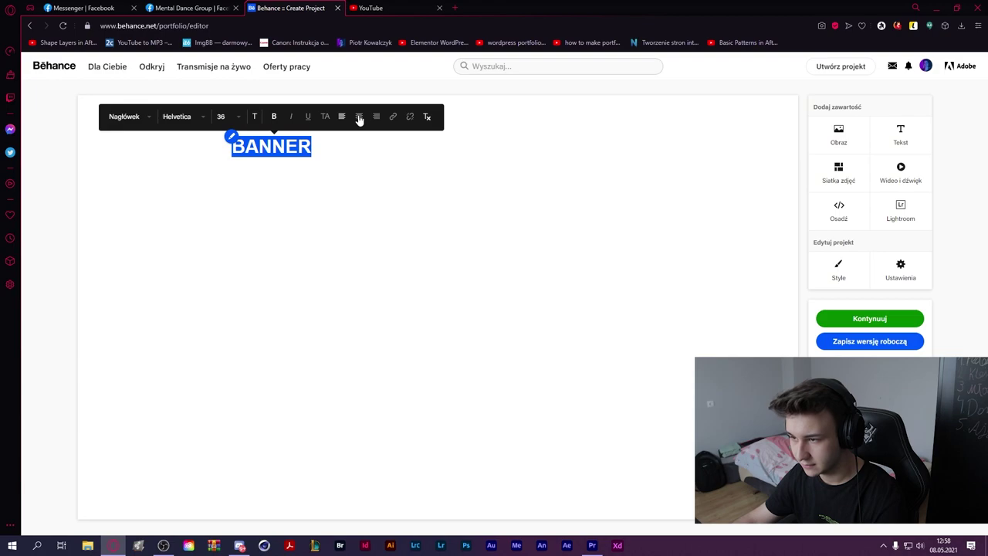
pyautogui.click(359, 117)
# - Enlarge the BANNER heading to font size 48
pyautogui.click(402, 125)
pyautogui.scroll(-2, 424, 214)
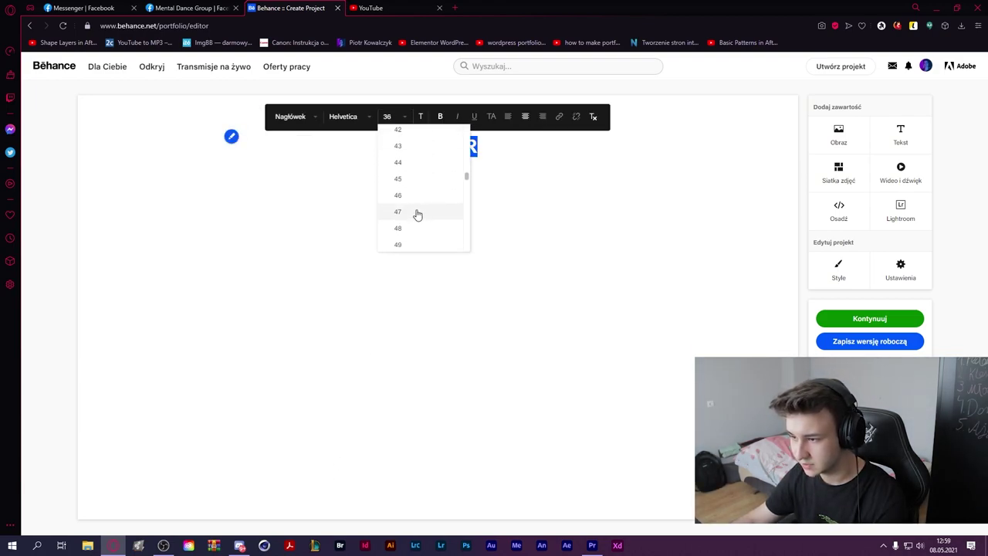
pyautogui.click(410, 229)
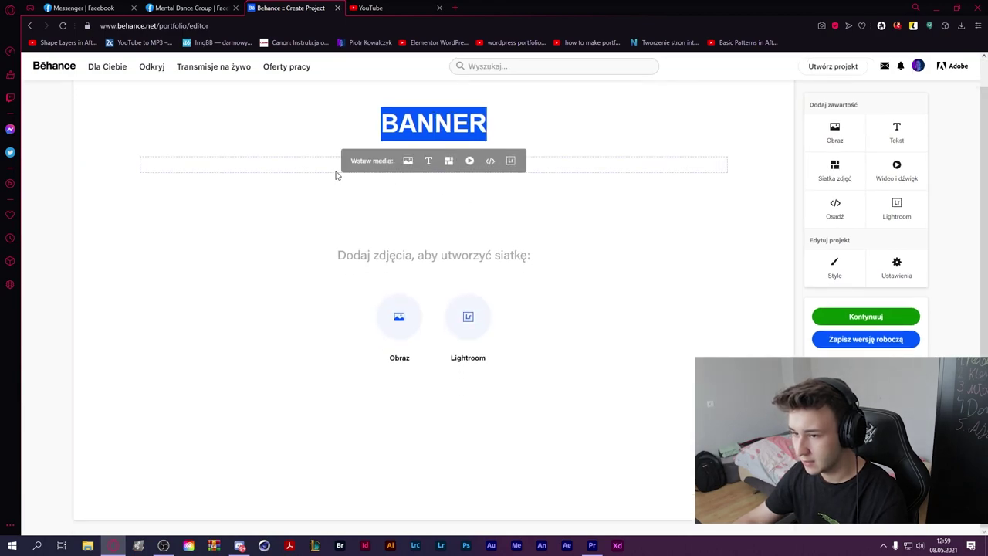
pyautogui.click(192, 93)
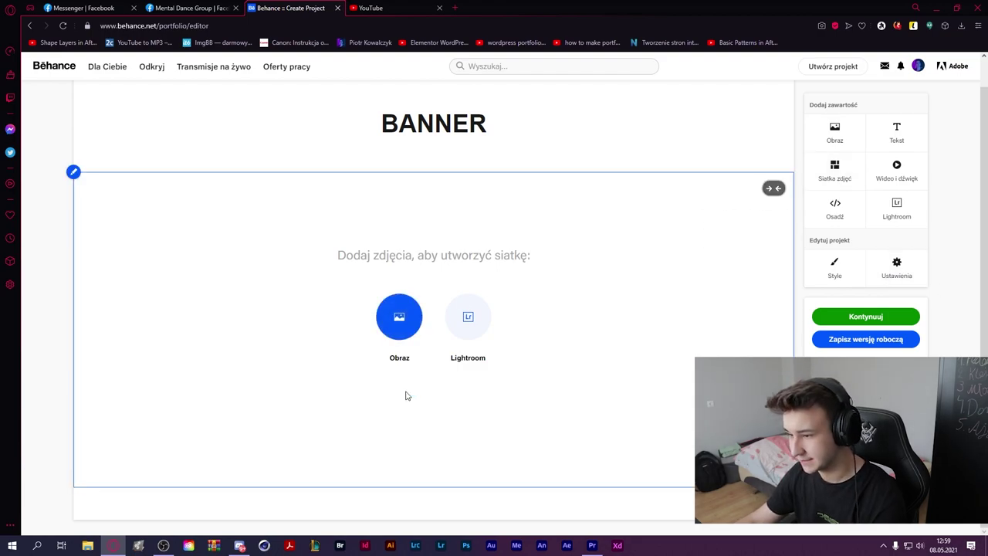
# - Add the XNZA banner image from GrafikiSeedok > Moje to the photo grid
pyautogui.click(400, 316)
pyautogui.scroll(5, 265, 190)
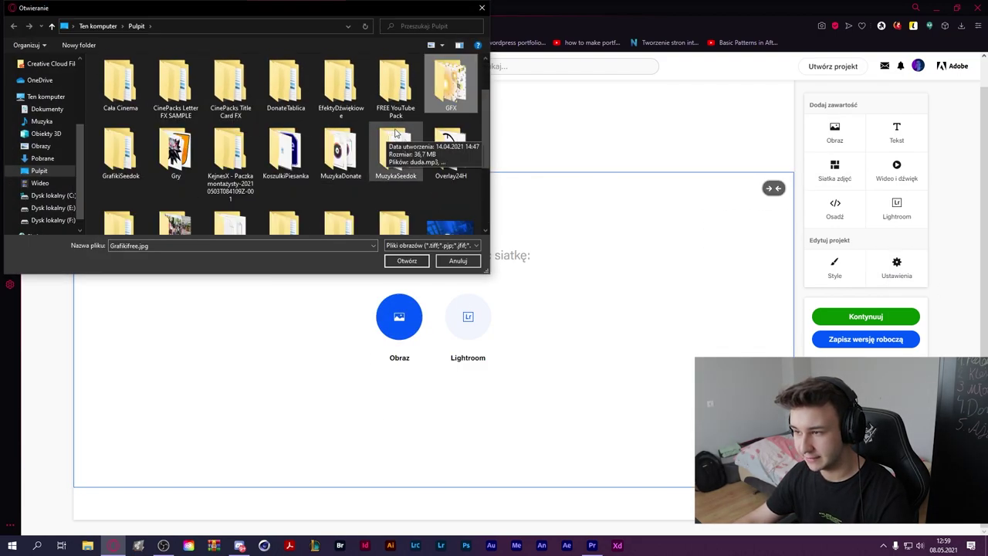
pyautogui.doubleClick(121, 154)
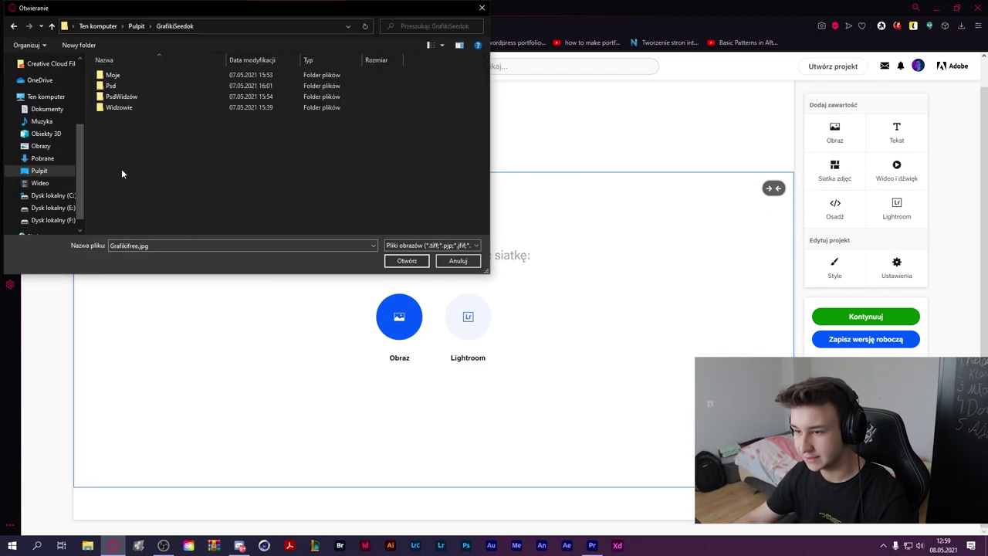
pyautogui.doubleClick(138, 74)
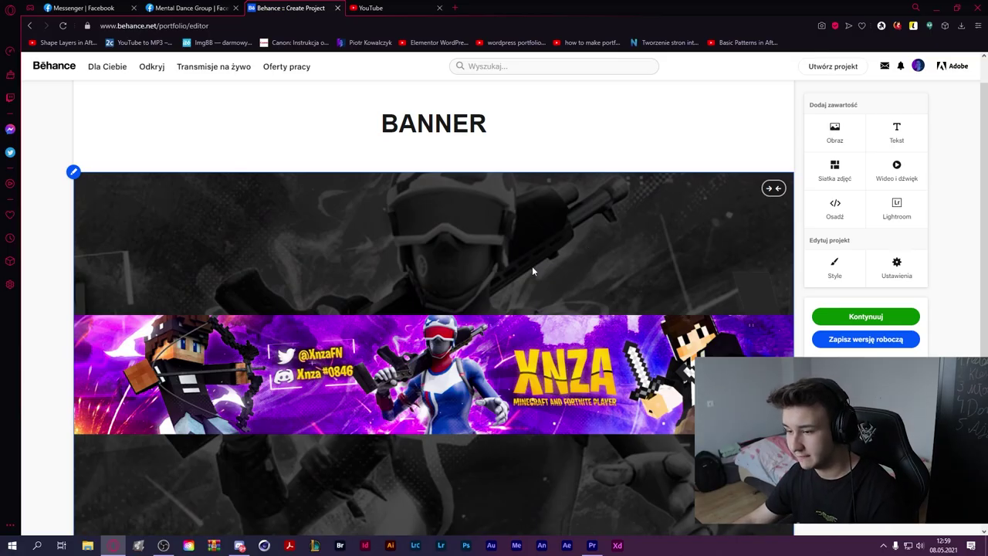
pyautogui.scroll(-1, 532, 271)
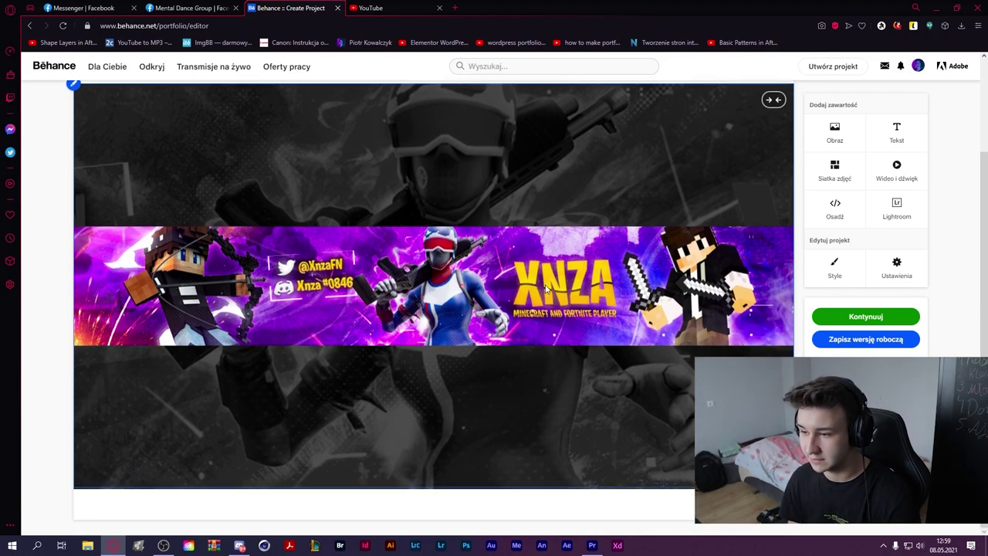
# - Add BannerFedek.jpg from GrafikiSeedok > Widzowie below the first banner
pyautogui.click(797, 137)
pyautogui.scroll(-1, 250, 137)
pyautogui.scroll(1, 250, 136)
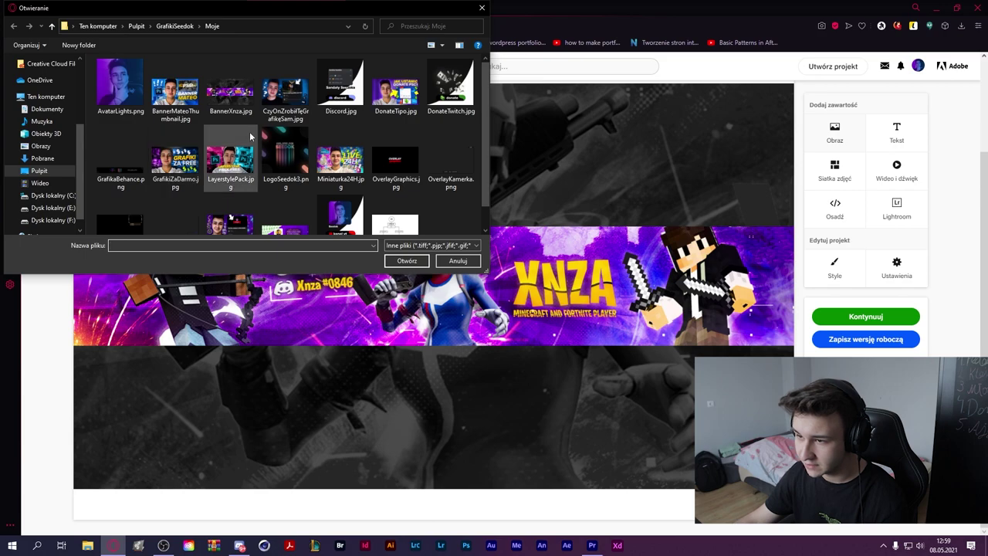
pyautogui.click(52, 26)
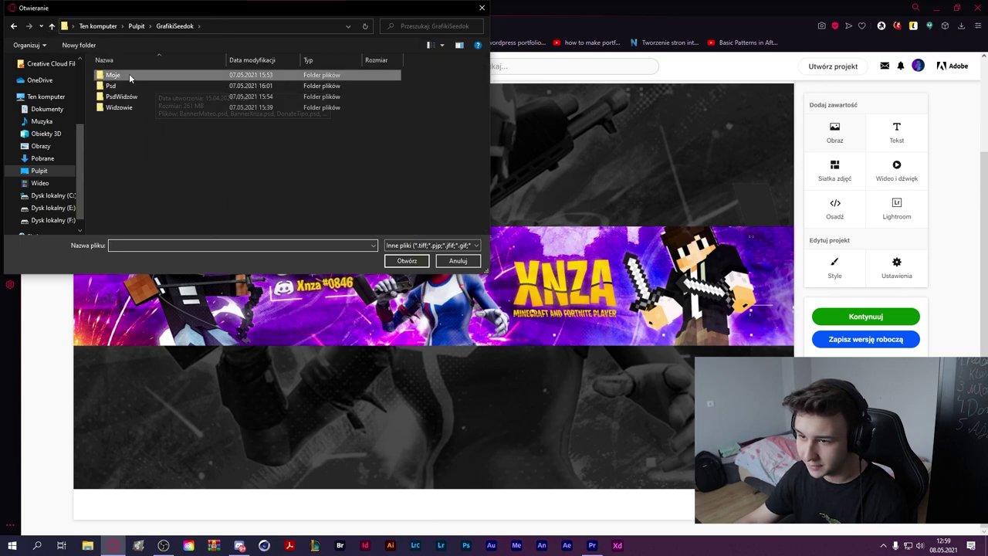
pyautogui.doubleClick(119, 108)
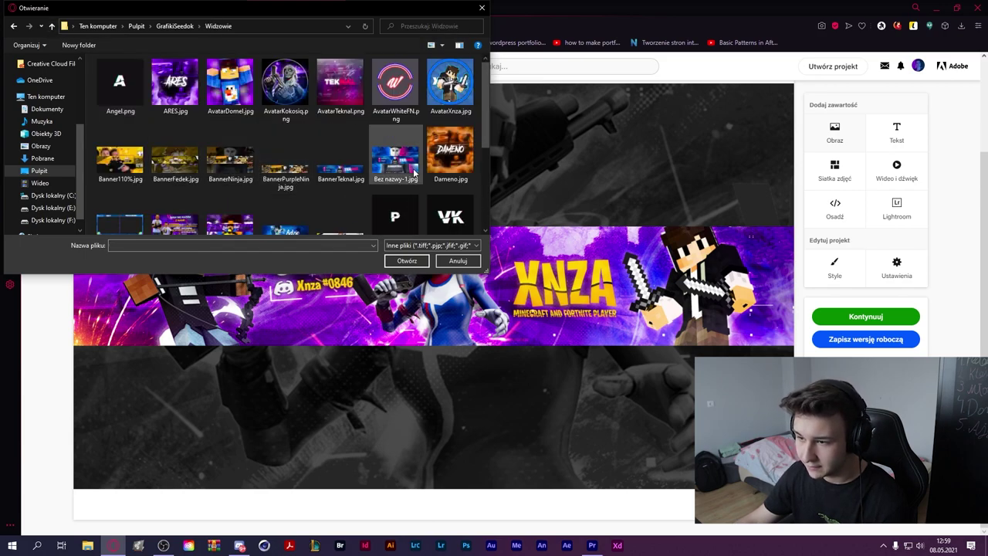
pyautogui.scroll(-1, 348, 166)
pyautogui.scroll(1, 309, 162)
pyautogui.doubleClick(176, 160)
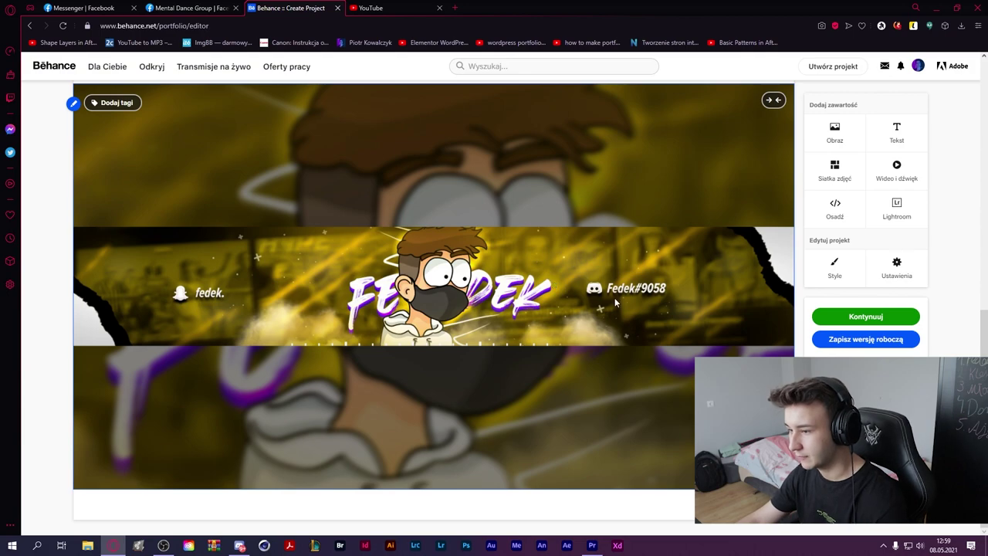
# - Set the project background to near-black 0D0C0C and add a text block below the banners
pyautogui.click(826, 270)
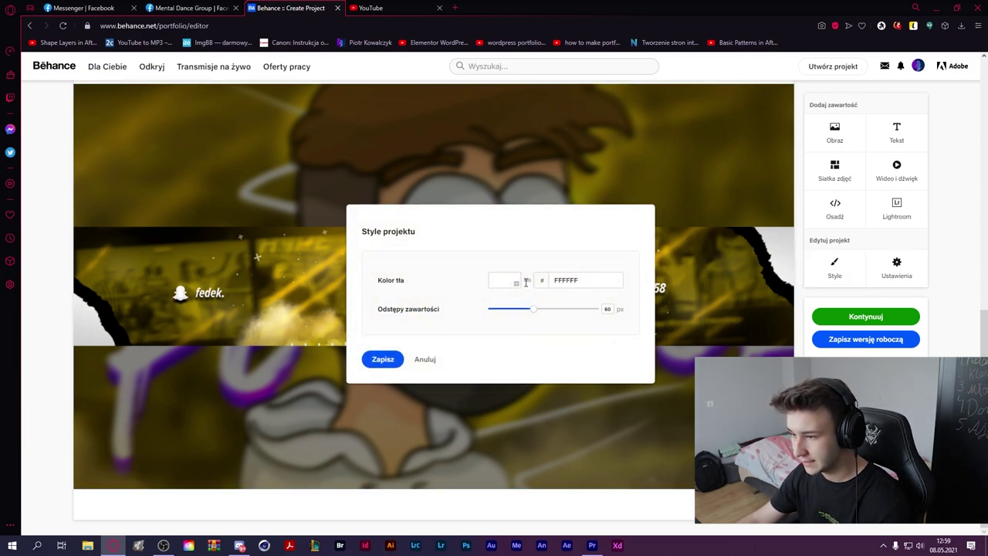
pyautogui.click(515, 287)
pyautogui.click(503, 355)
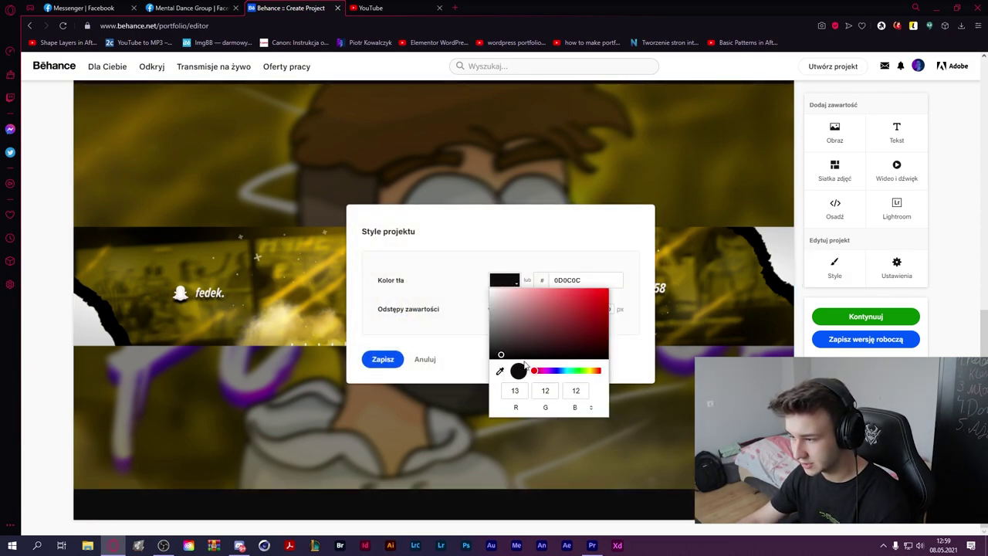
pyautogui.click(383, 359)
pyautogui.click(835, 266)
pyautogui.click(515, 281)
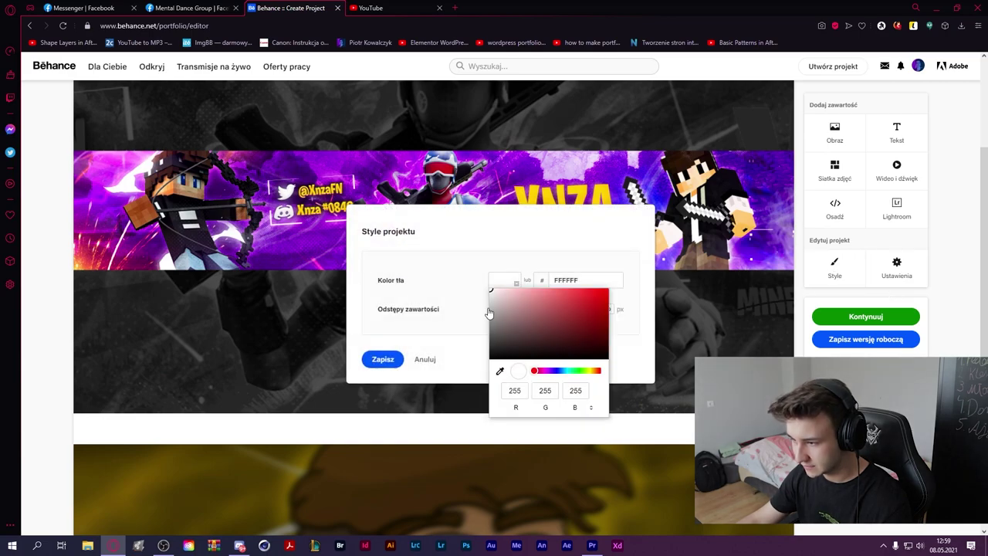
pyautogui.click(383, 359)
pyautogui.scroll(-5, 422, 399)
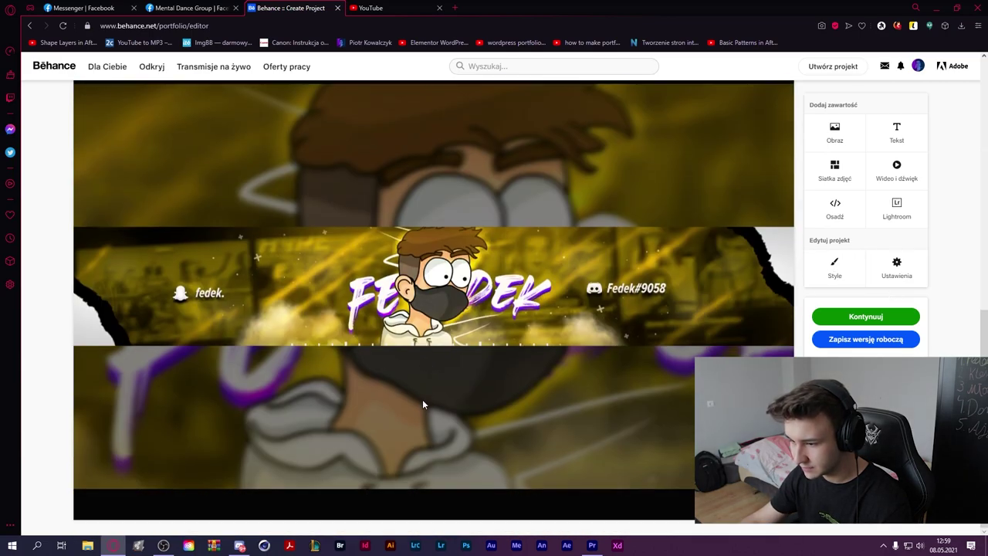
pyautogui.scroll(5, 613, 422)
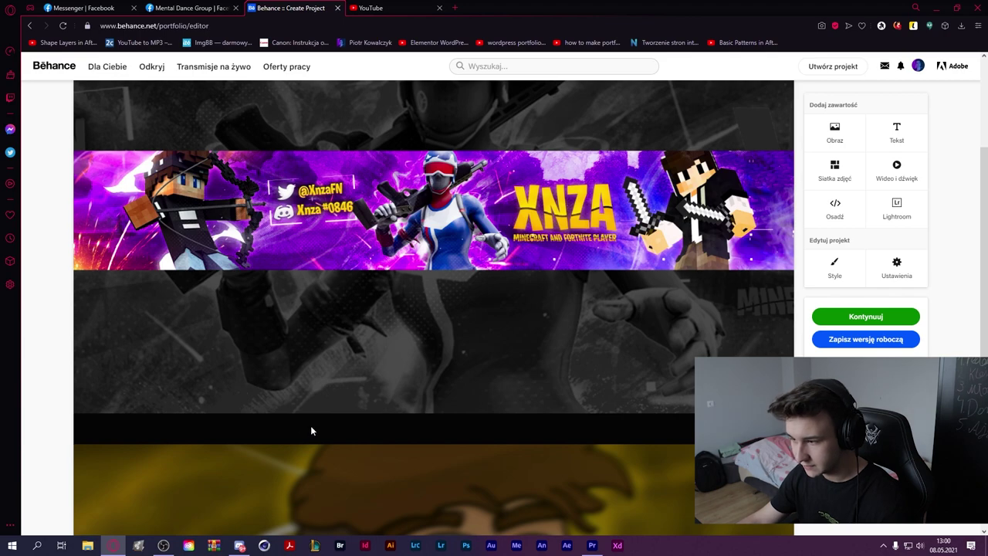
pyautogui.click(896, 138)
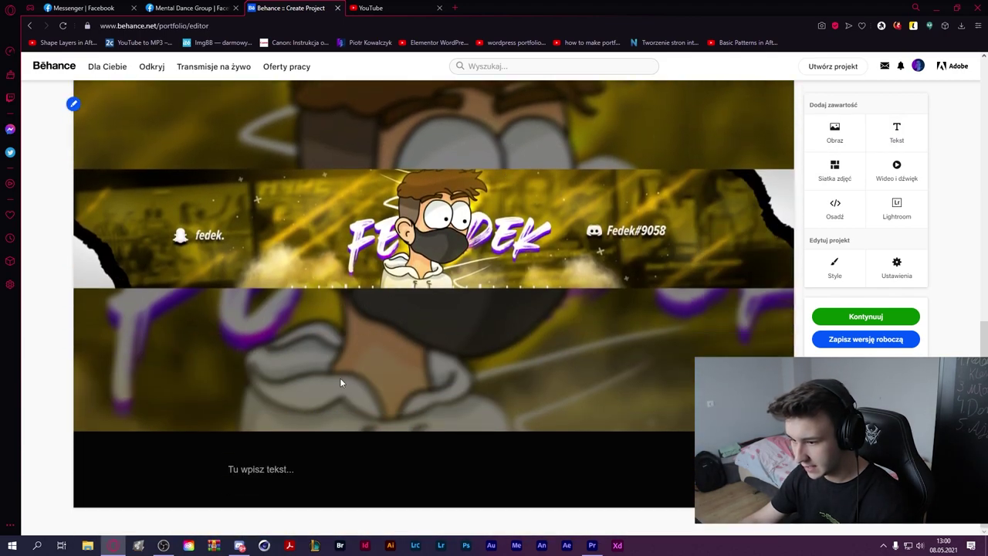
# - Paste the caption 'Bannery wykonywane dla widzów' and style it as a subtitle
pyautogui.click(258, 484)
pyautogui.write('BANN')
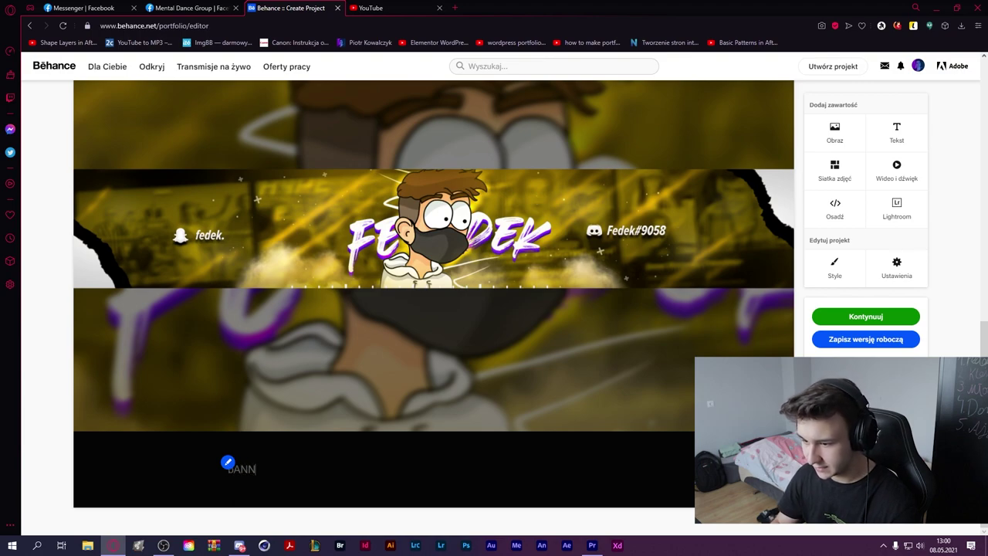
pyautogui.press('BackSpace')
pyautogui.press('BackSpace')
pyautogui.press('BackSpace')
pyautogui.write('Bannery wykonywane dla widzów')
pyautogui.hotkey('ctrl', 'a')
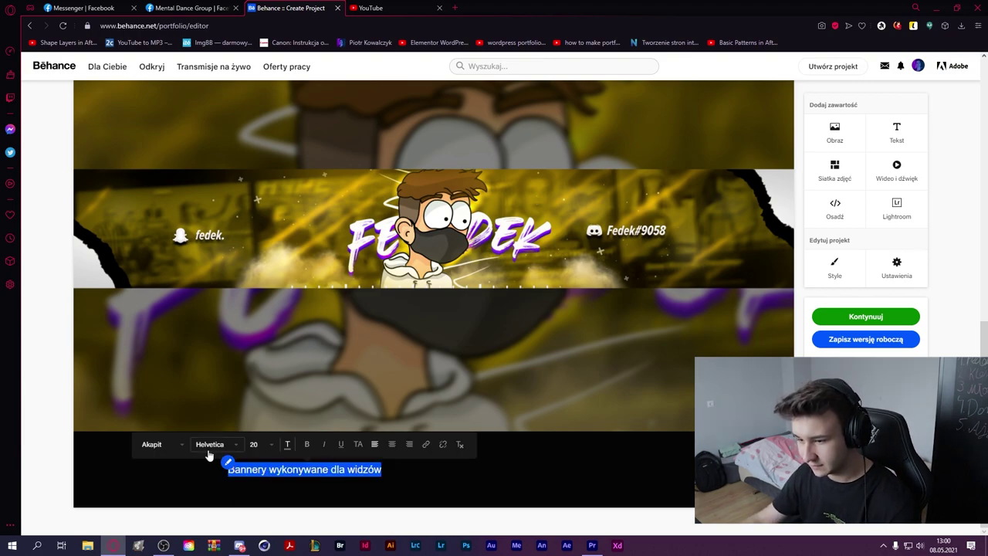
pyautogui.click(166, 448)
pyautogui.click(186, 509)
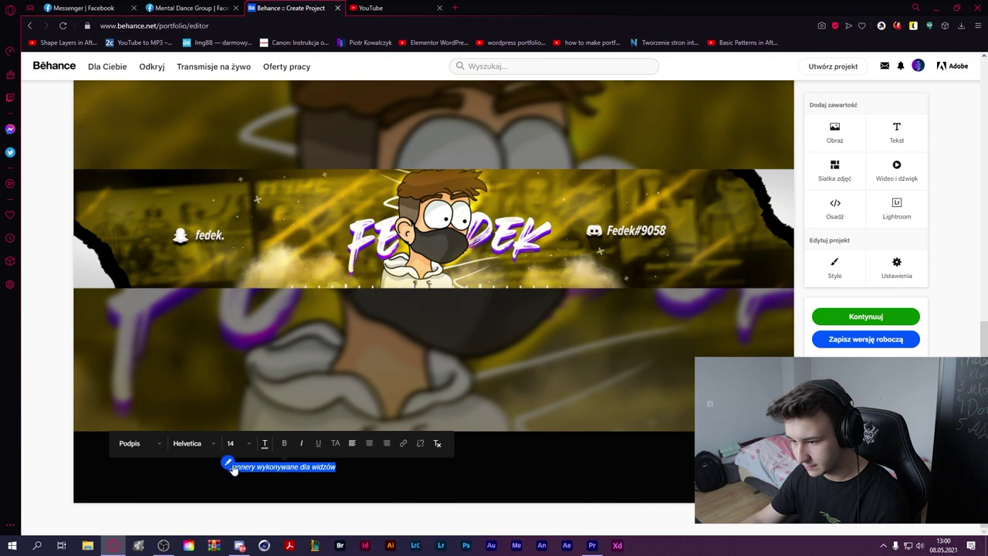
pyautogui.click(146, 444)
pyautogui.click(146, 463)
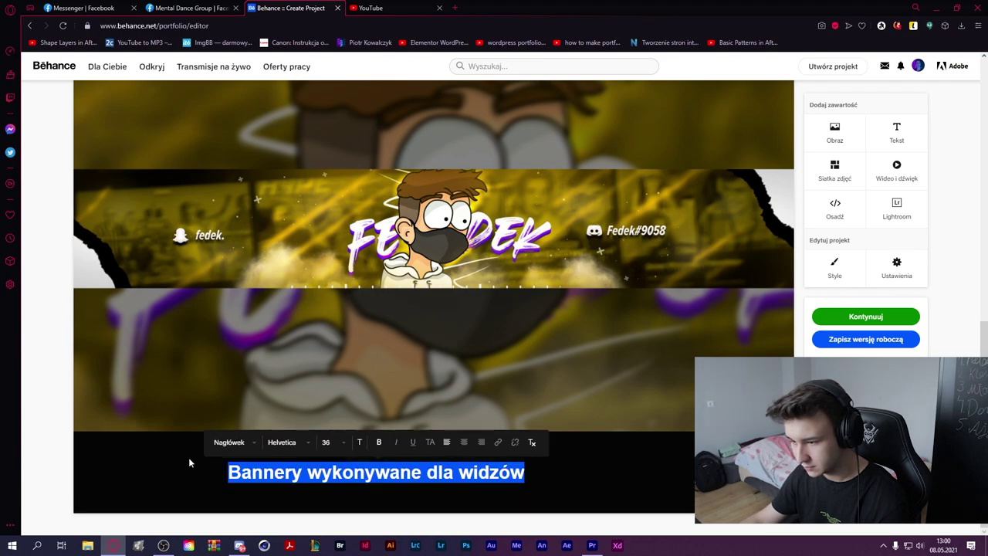
pyautogui.click(236, 453)
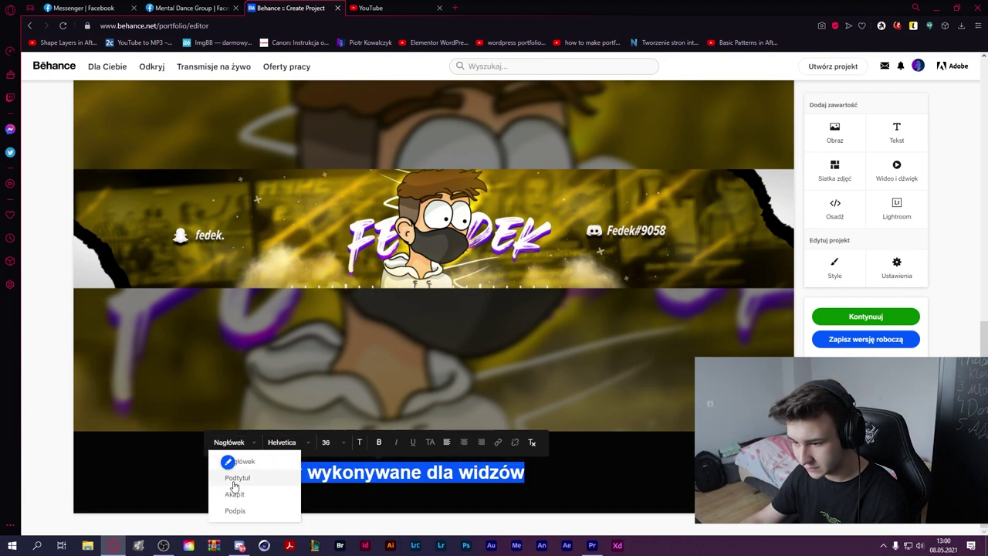
pyautogui.click(239, 476)
# - Centre-align the caption and end it with a period
pyautogui.click(259, 444)
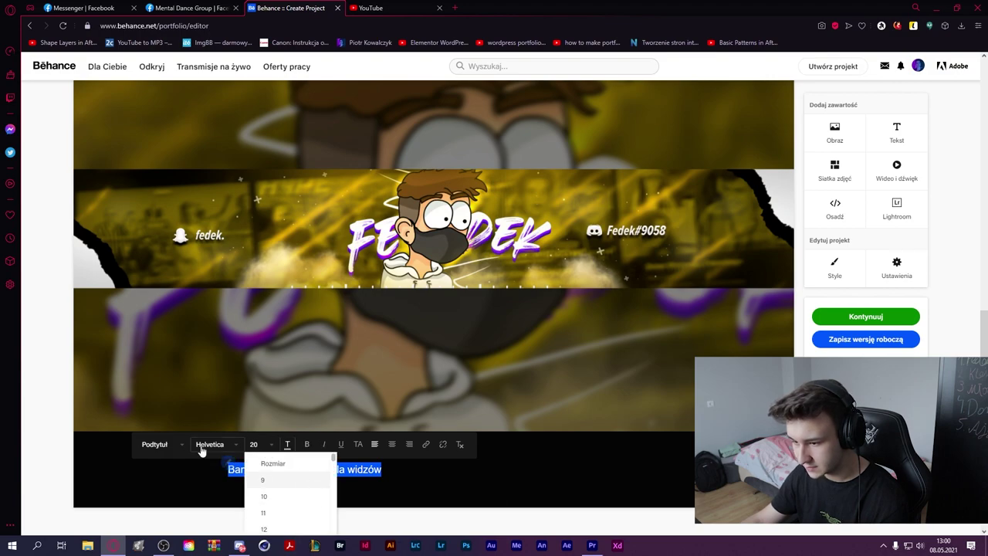
pyautogui.click(210, 444)
pyautogui.click(227, 463)
pyautogui.click(288, 448)
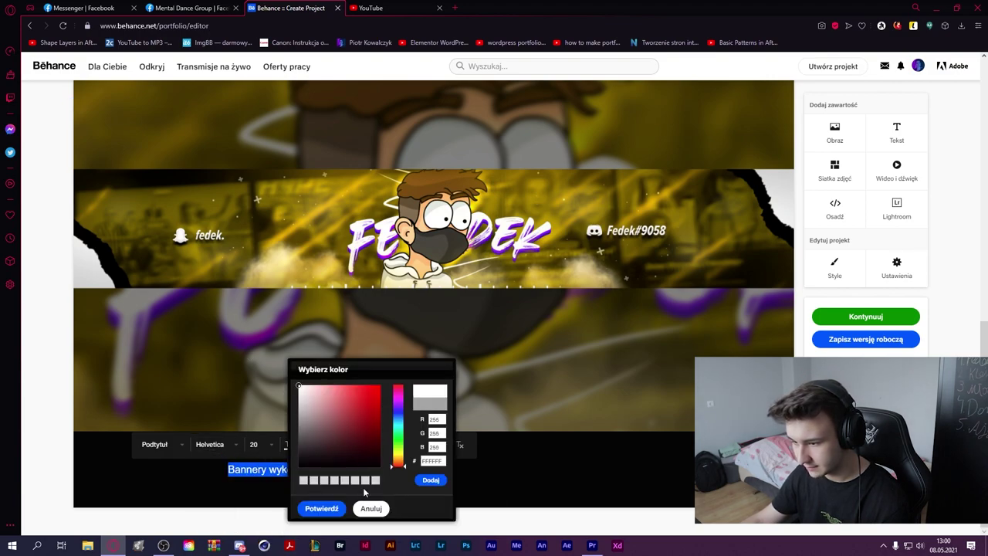
pyautogui.click(334, 510)
pyautogui.click(392, 448)
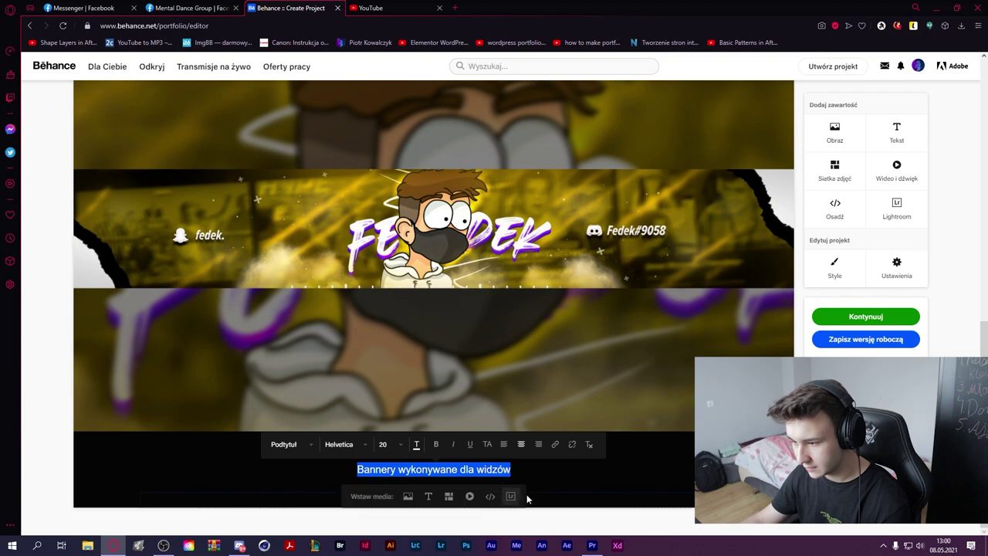
pyautogui.click(511, 469)
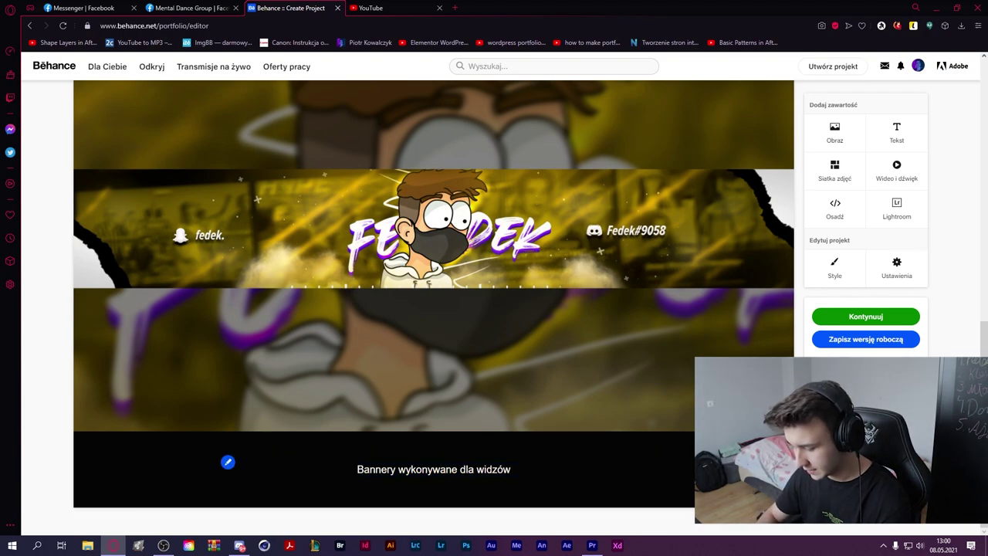
pyautogui.write('.')
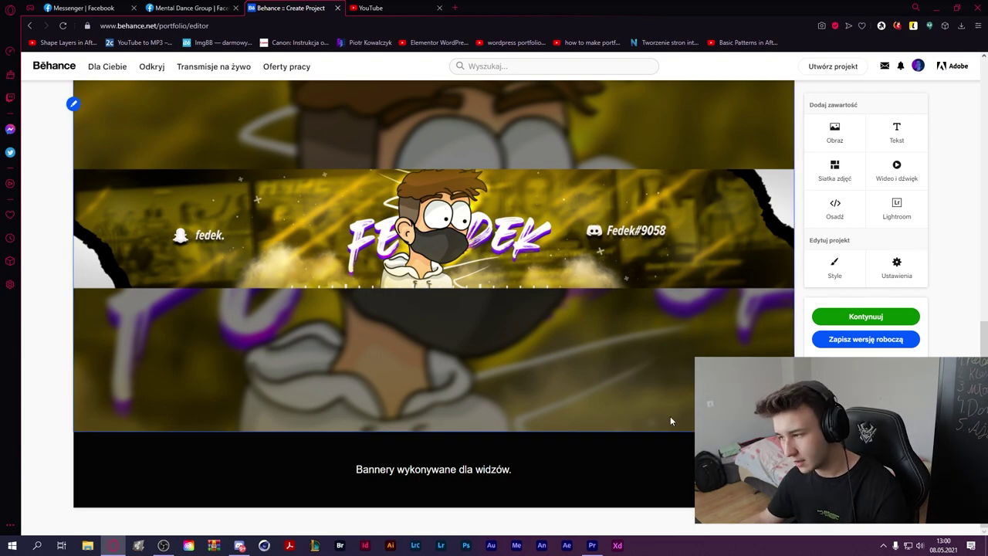
# - Open the project publish settings and enter 'Banner' as the project title
pyautogui.scroll(3, 610, 386)
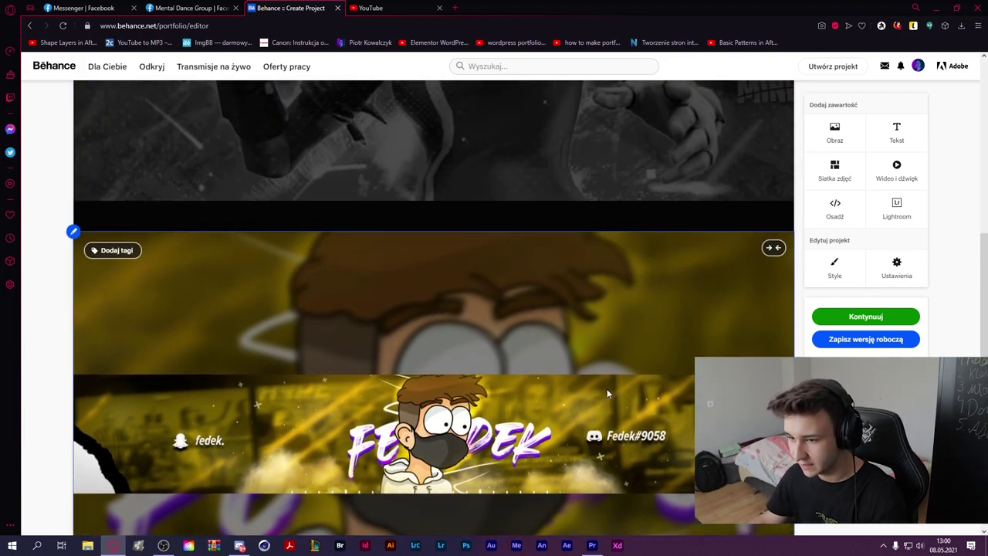
pyautogui.scroll(-3, 607, 388)
pyautogui.scroll(2, 598, 383)
pyautogui.scroll(3, 576, 386)
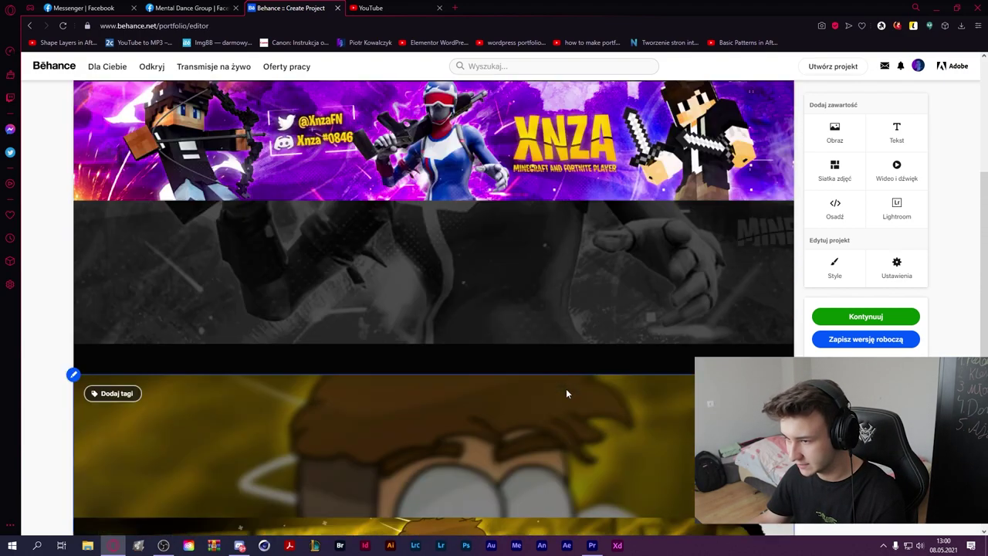
pyautogui.scroll(2, 559, 382)
pyautogui.scroll(2, 468, 308)
pyautogui.click(896, 266)
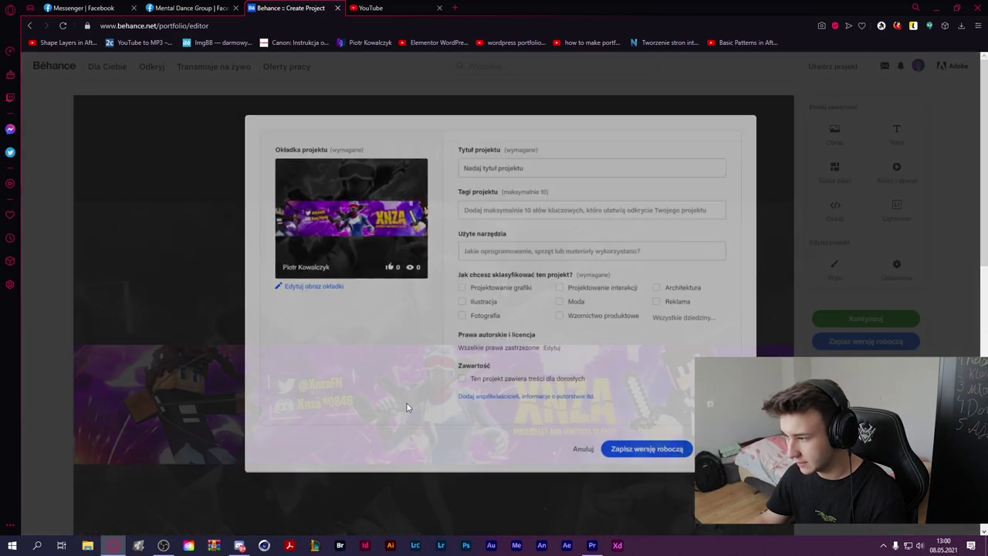
pyautogui.click(492, 165)
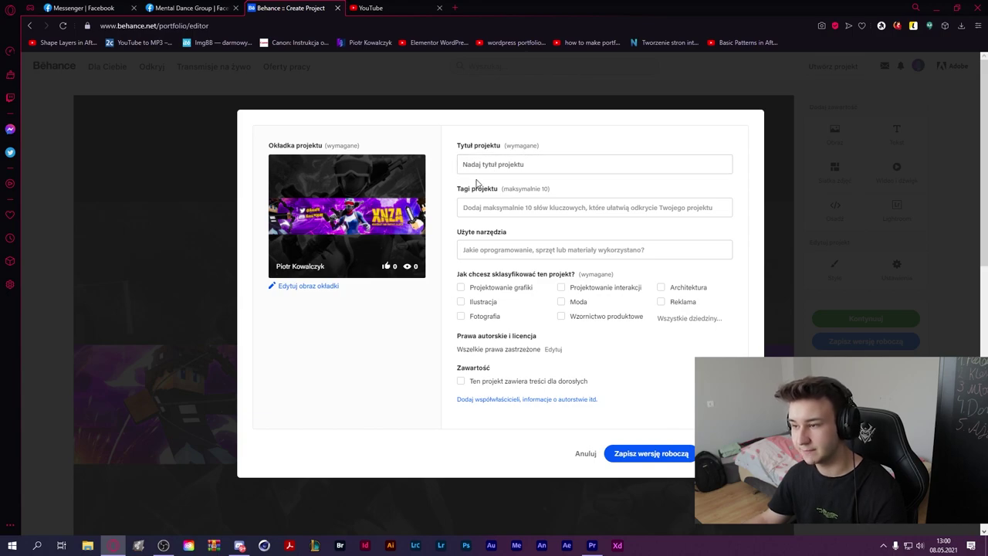
pyautogui.write('Banner')
# - Add the tags BANNER and PHOTOSHOP and list Adobe Photoshop as the tool used
pyautogui.click(523, 207)
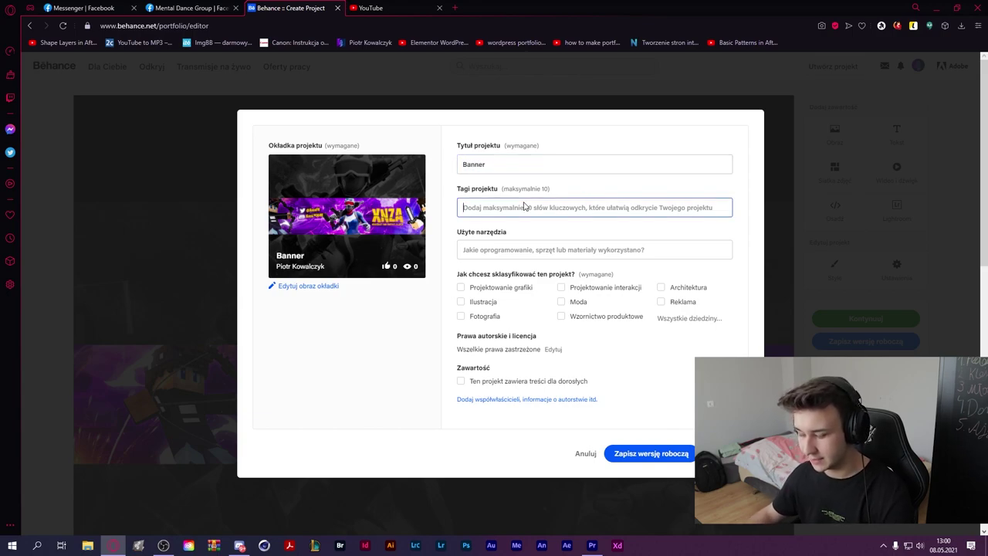
pyautogui.write('banner')
pyautogui.press('Return')
pyautogui.write('a')
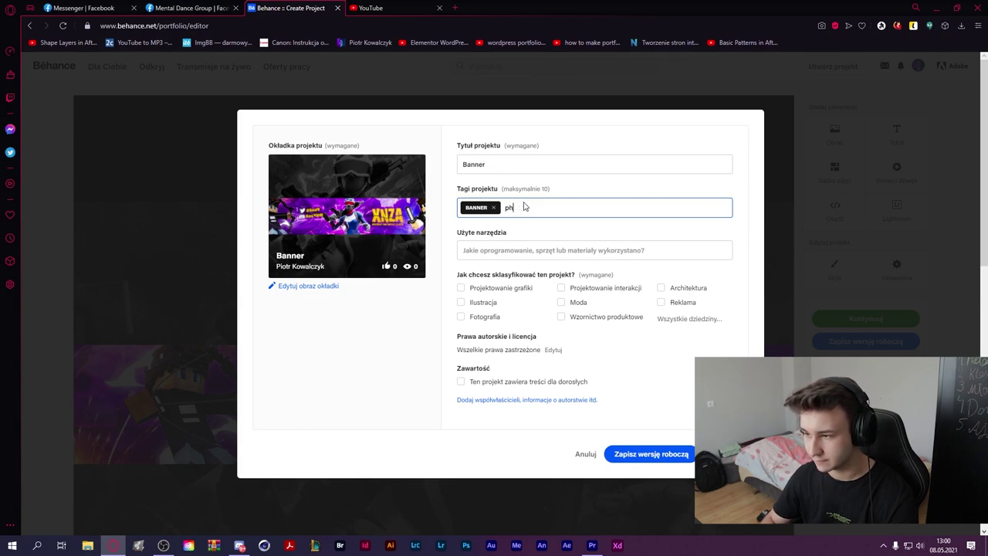
pyautogui.write('toshop')
pyautogui.press('Return')
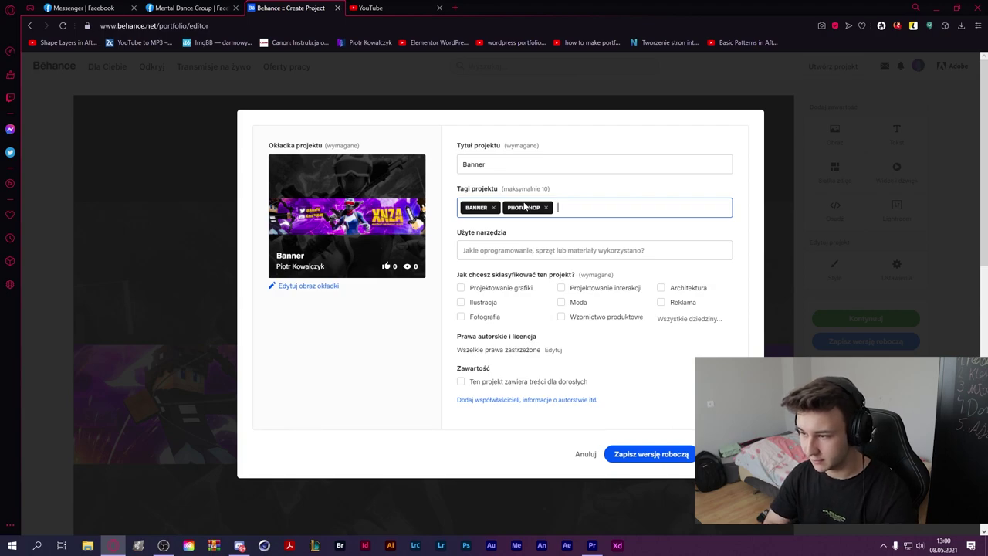
pyautogui.click(498, 257)
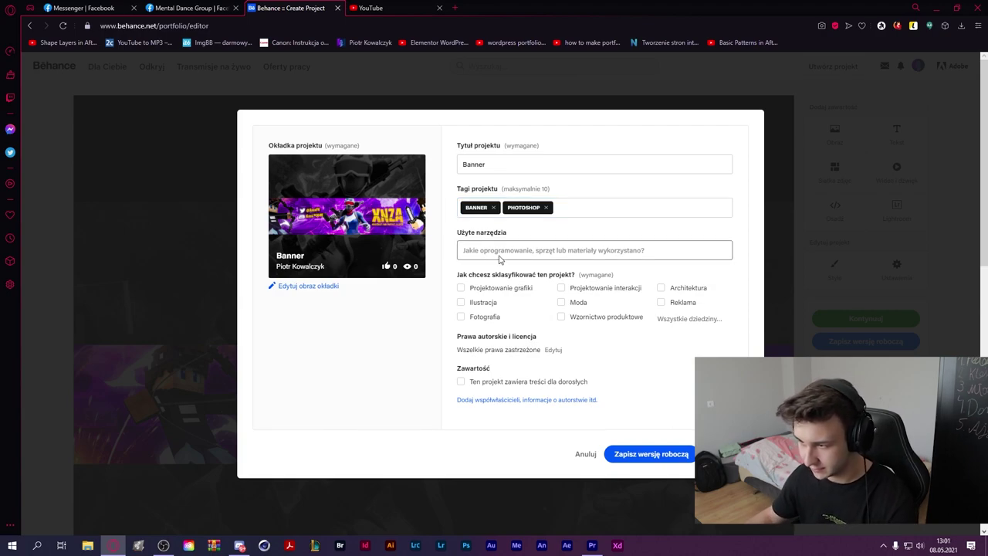
pyautogui.write('Adobe')
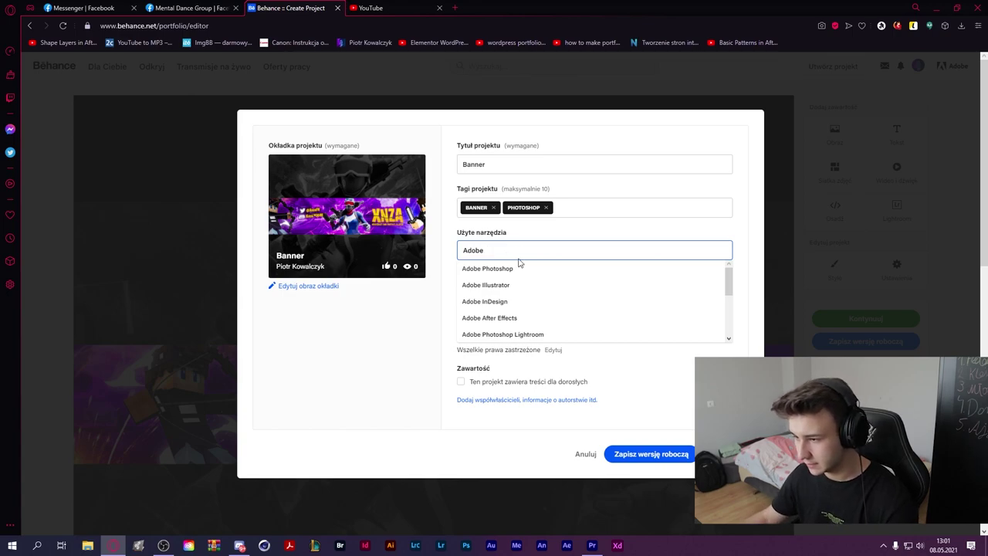
pyautogui.click(516, 267)
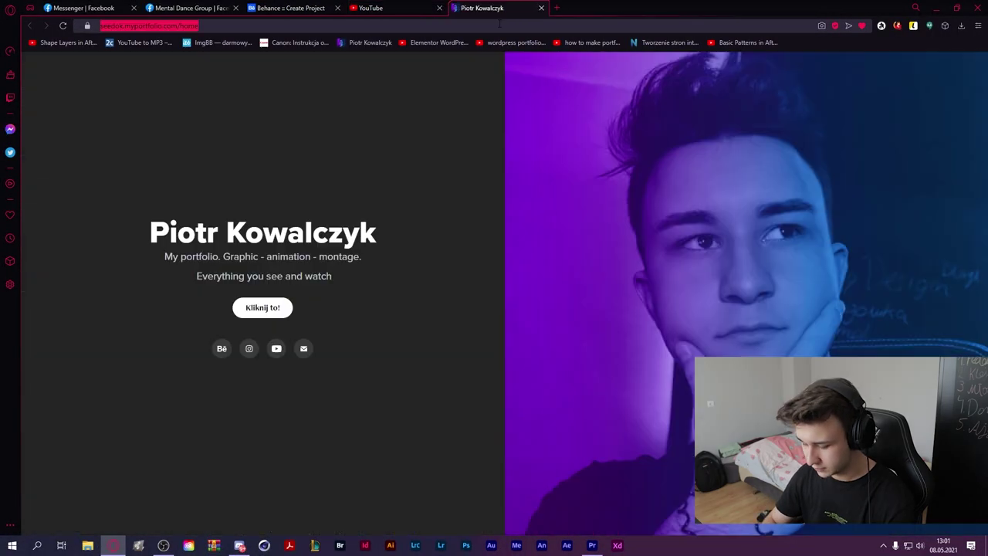
# - Check the Behance profile in a new tab, then return to the project
pyautogui.click(499, 26)
pyautogui.write('beh')
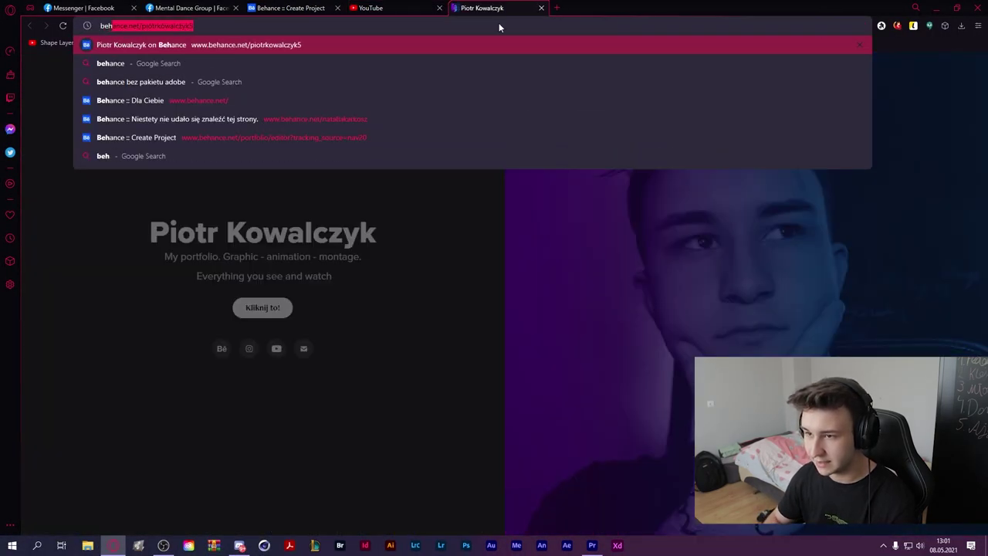
pyautogui.press('Return')
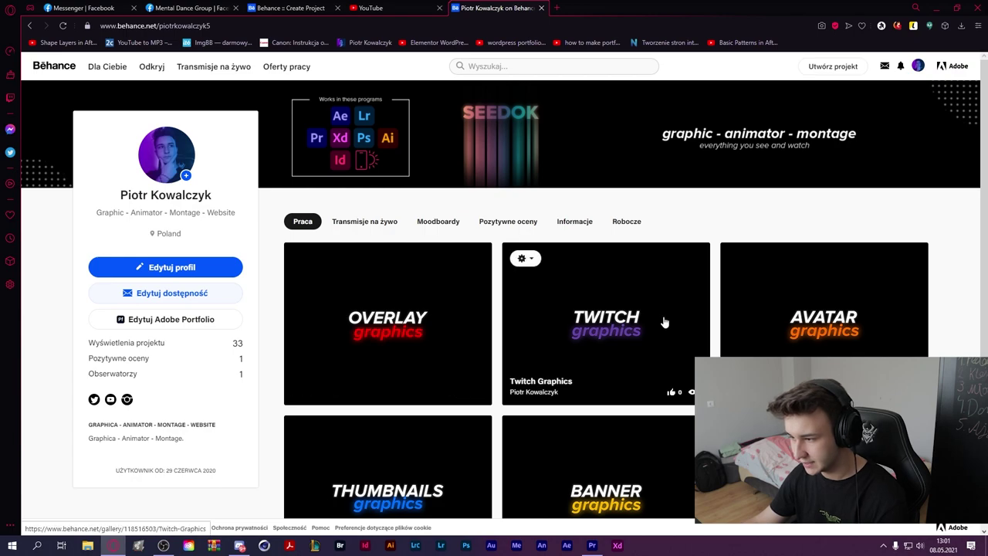
pyautogui.click(316, 8)
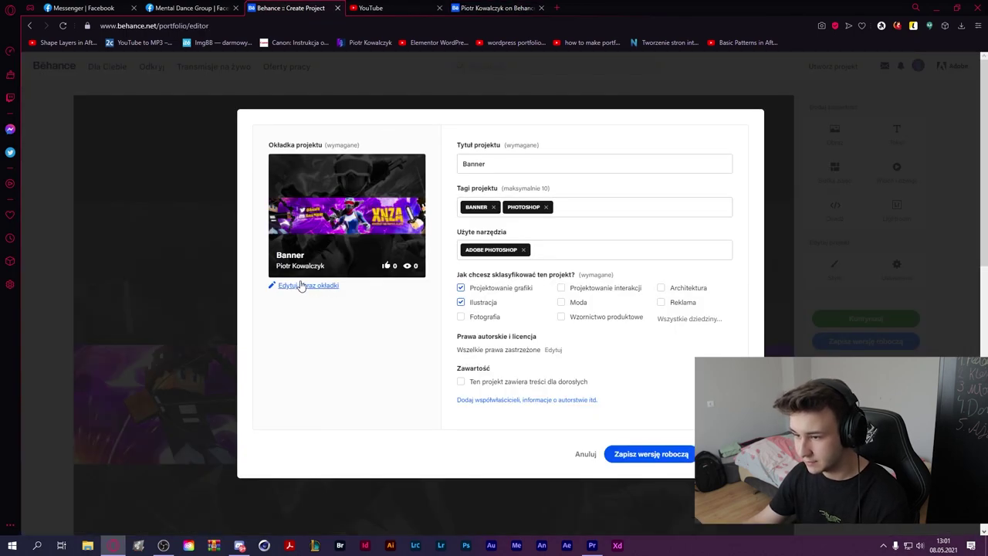
# - Replace the cover with OverlayGraphics.jpg from the Moje folder and confirm the crop
pyautogui.click(292, 287)
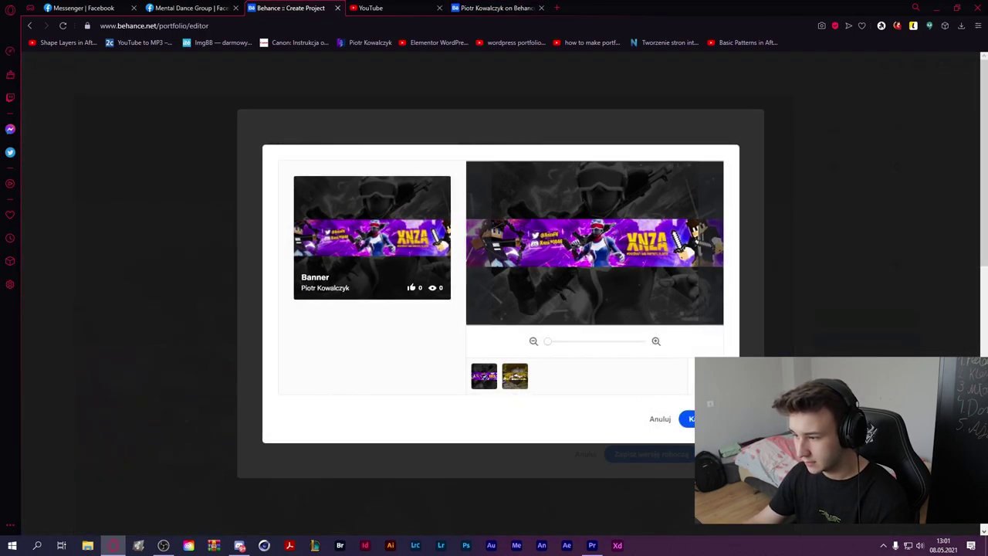
pyautogui.click(653, 363)
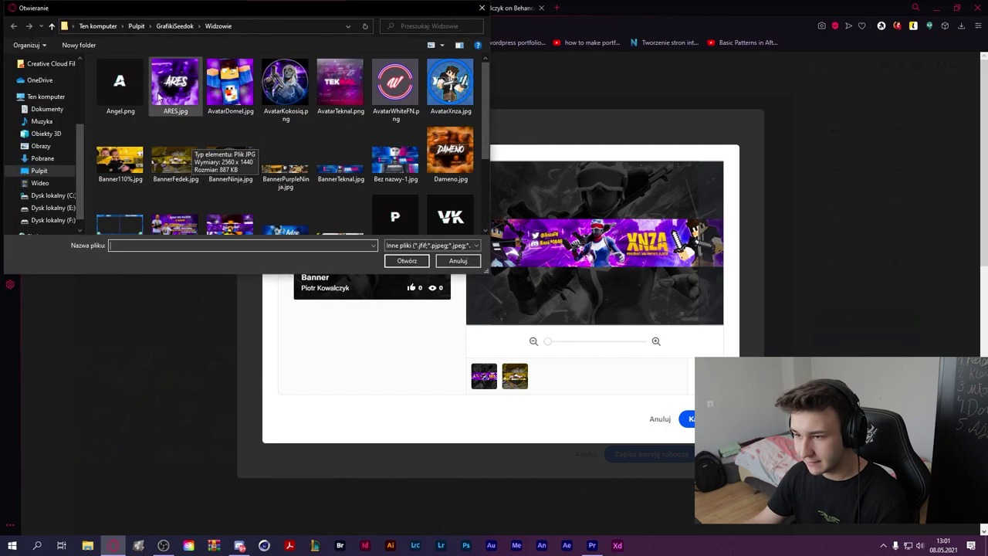
pyautogui.click(52, 25)
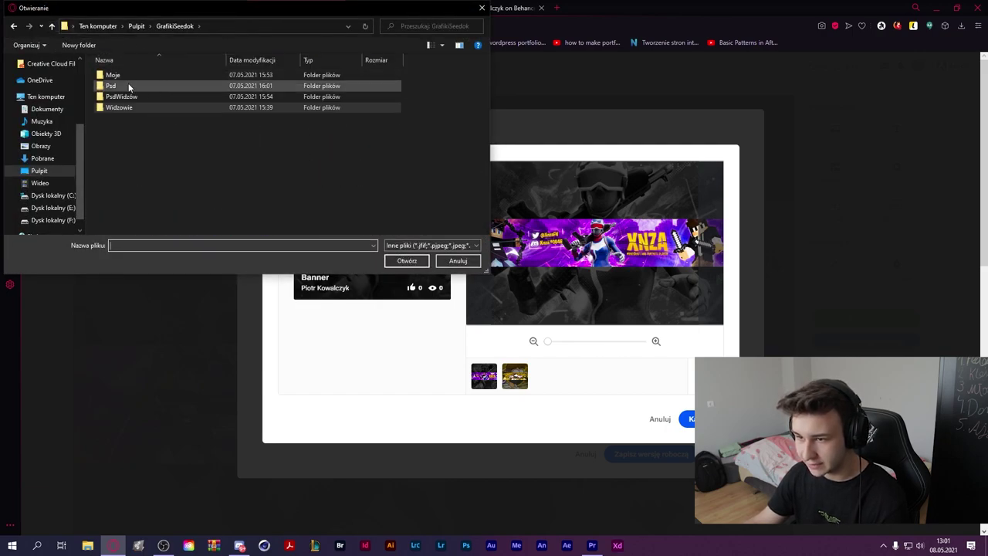
pyautogui.doubleClick(128, 76)
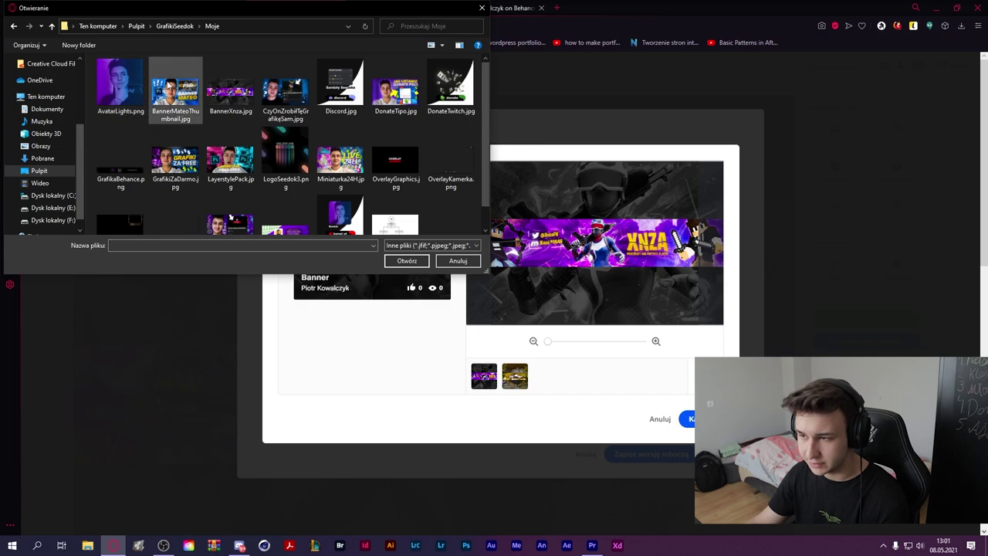
pyautogui.doubleClick(395, 162)
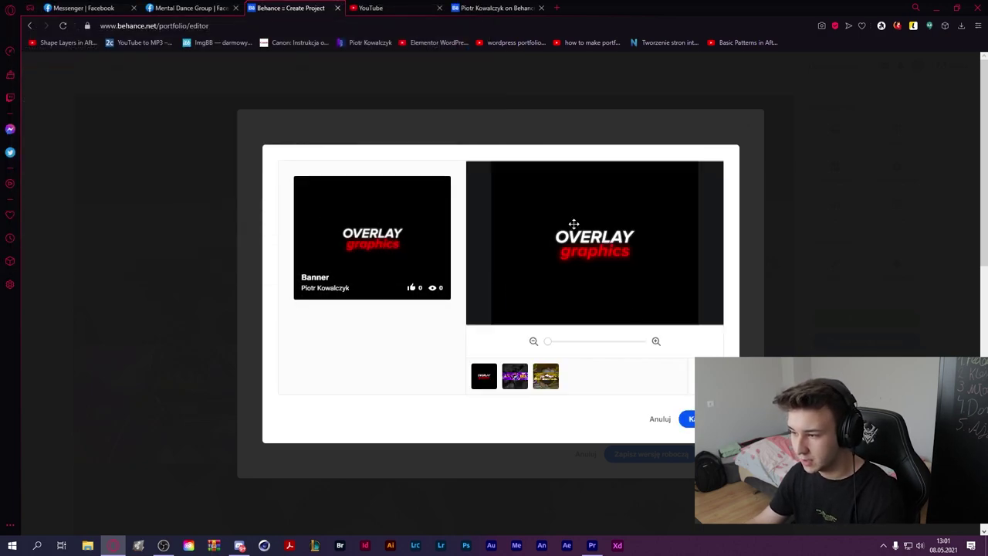
pyautogui.press('Return')
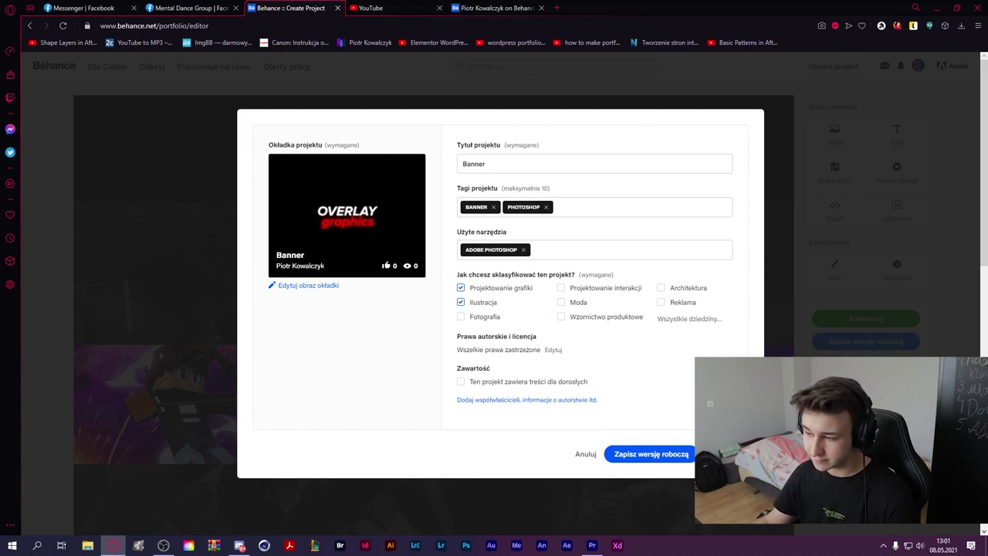
# - Close the project settings and return to the editor canvas
pyautogui.click(583, 456)
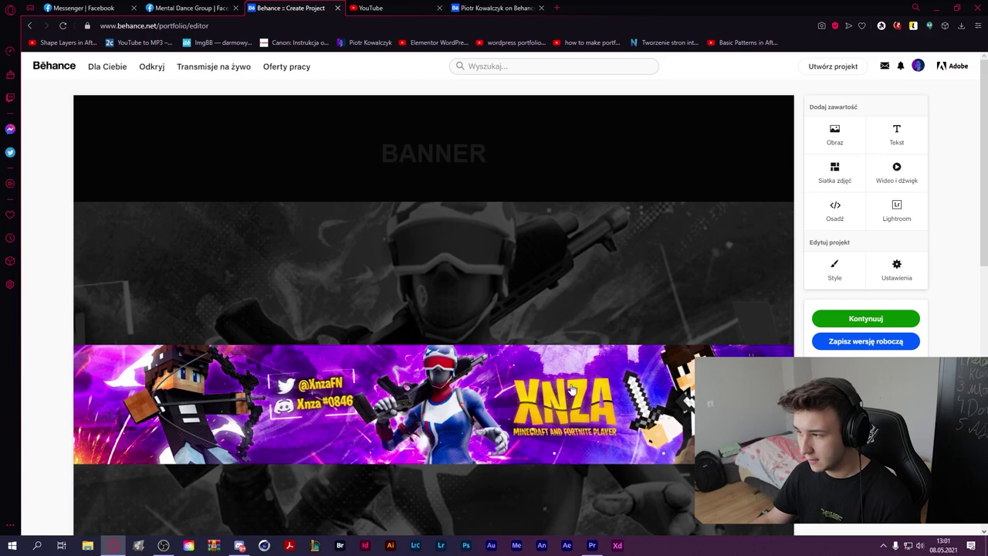
pyautogui.scroll(-2, 547, 359)
pyautogui.scroll(2, 546, 363)
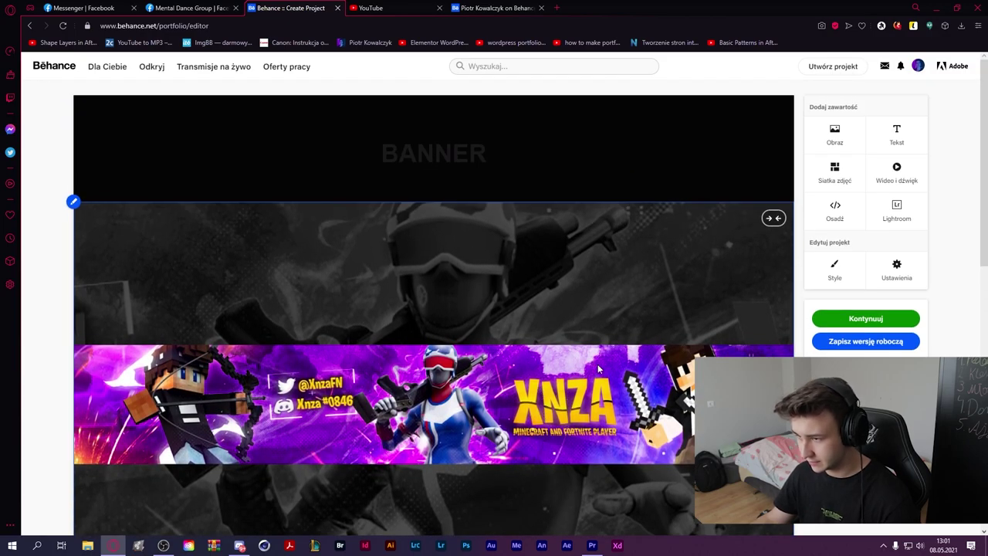
pyautogui.scroll(-4, 594, 363)
pyautogui.scroll(-4, 579, 347)
pyautogui.scroll(4, 548, 355)
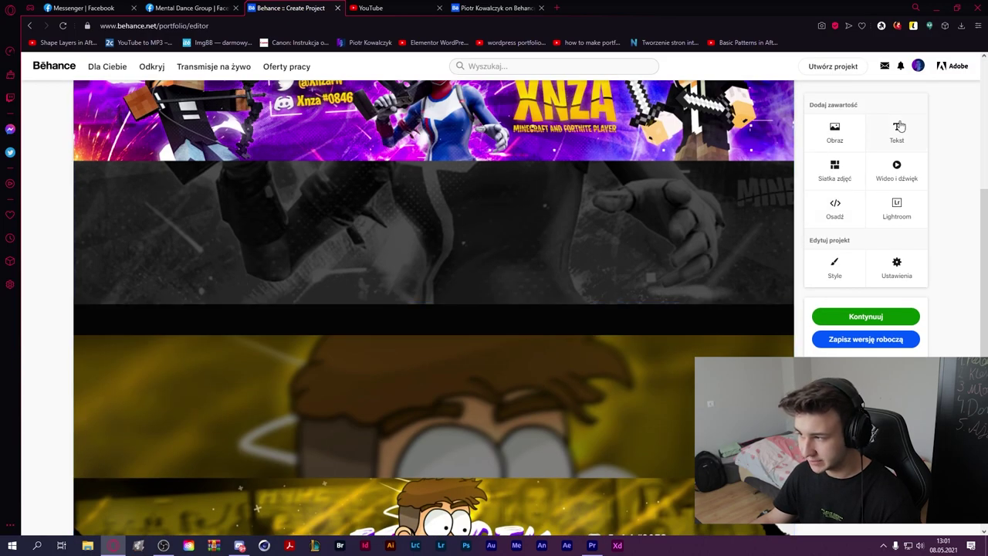
pyautogui.scroll(3, 396, 200)
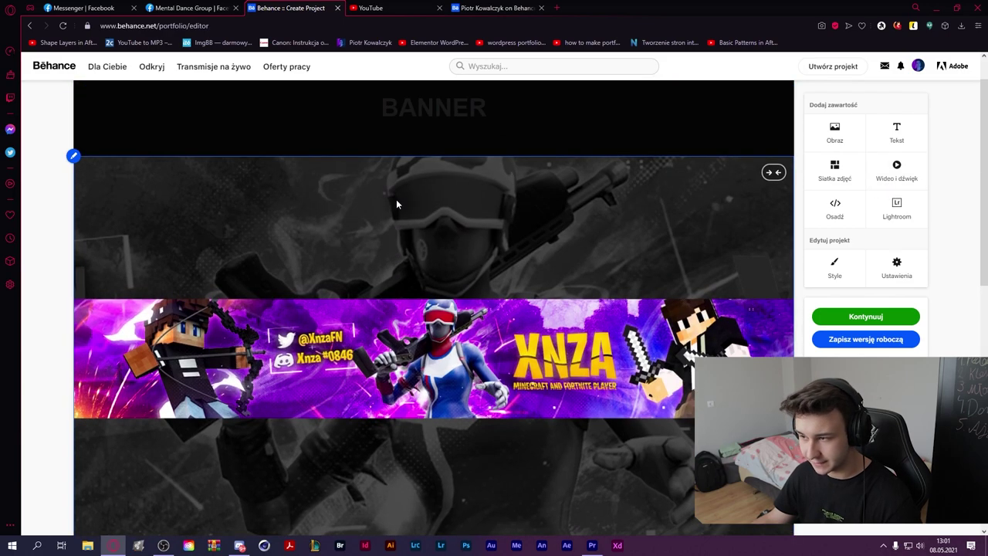
# - Change the BANNER heading's text colour to white
pyautogui.doubleClick(432, 108)
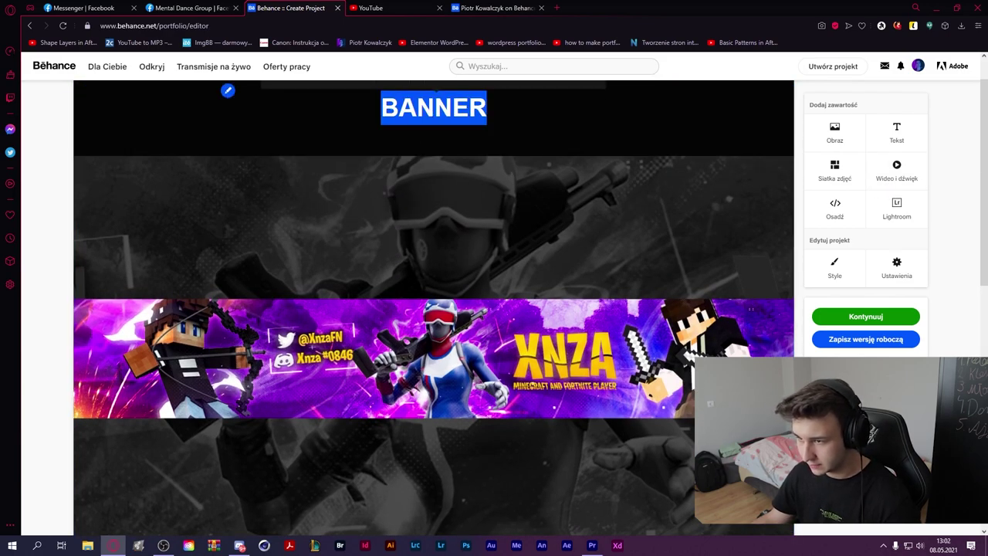
pyautogui.scroll(1, 328, 127)
pyautogui.click(402, 122)
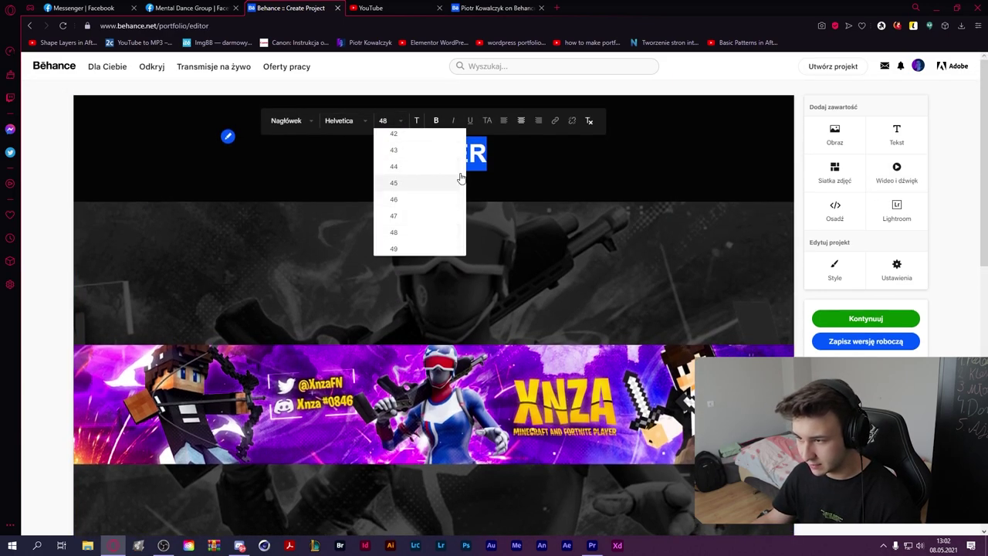
pyautogui.click(417, 122)
pyautogui.click(461, 186)
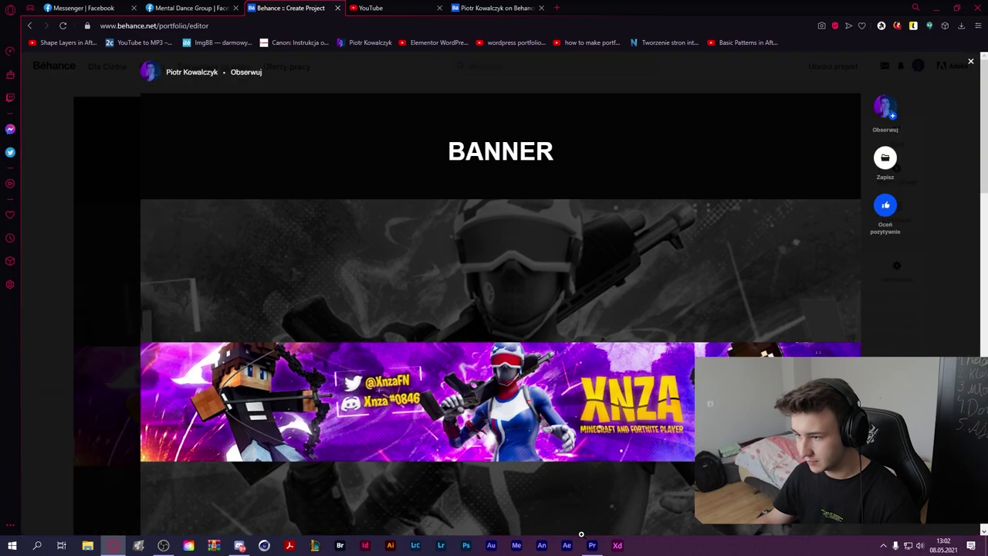
pyautogui.scroll(-5, 508, 333)
pyautogui.scroll(-5, 508, 333)
pyautogui.scroll(4, 494, 328)
pyautogui.scroll(1, 494, 327)
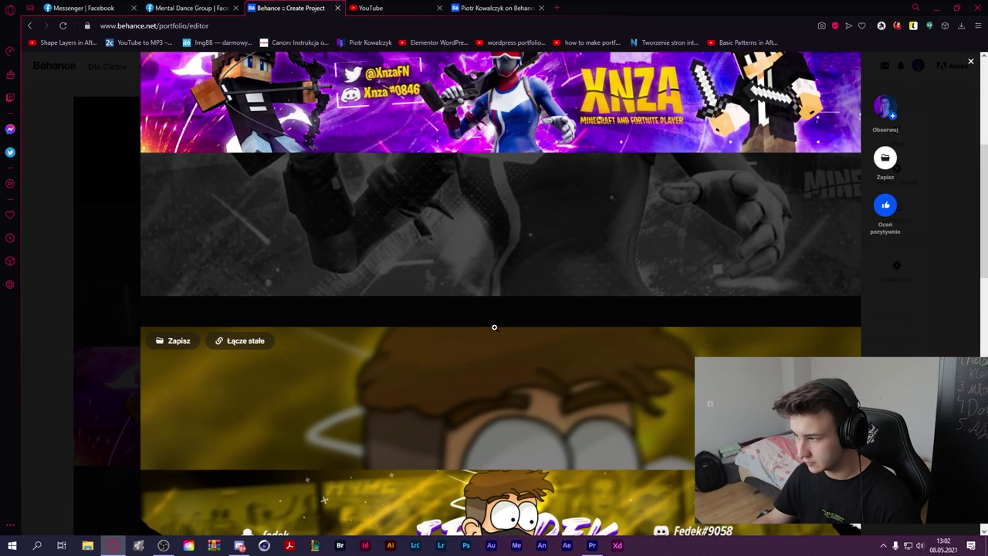
pyautogui.scroll(3, 484, 315)
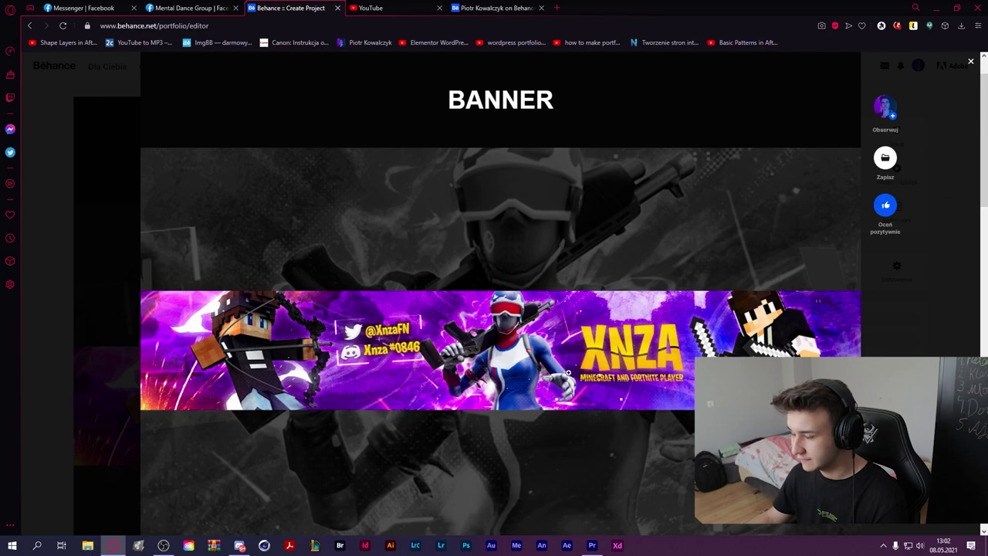
# - Close the preview and leave the editor without saving changes
pyautogui.press('Escape')
pyautogui.click(917, 65)
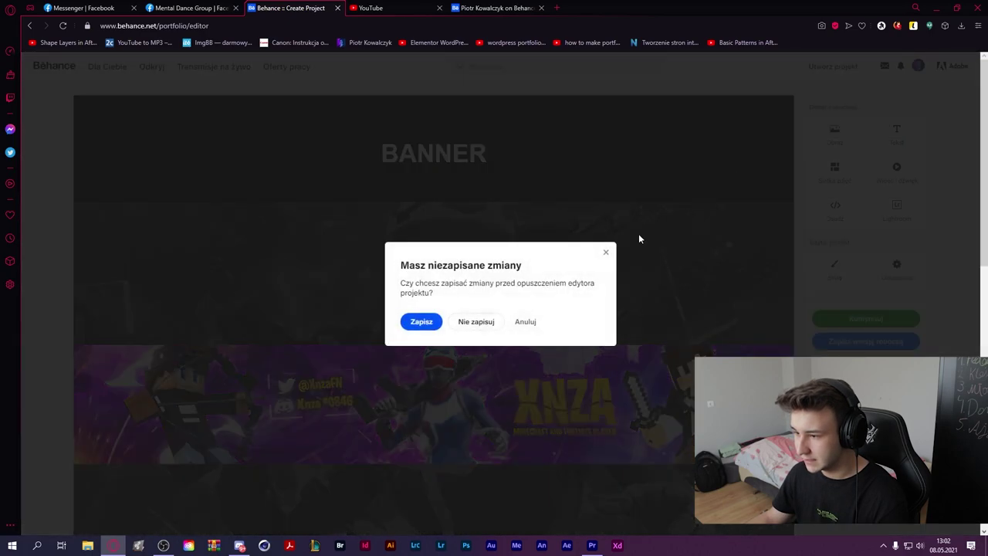
pyautogui.click(605, 253)
pyautogui.click(772, 174)
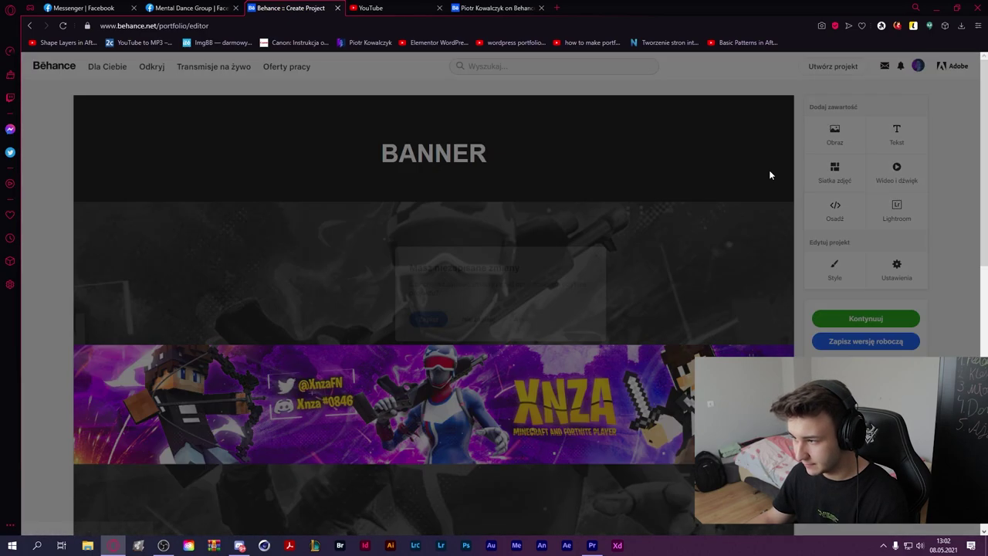
pyautogui.click(460, 323)
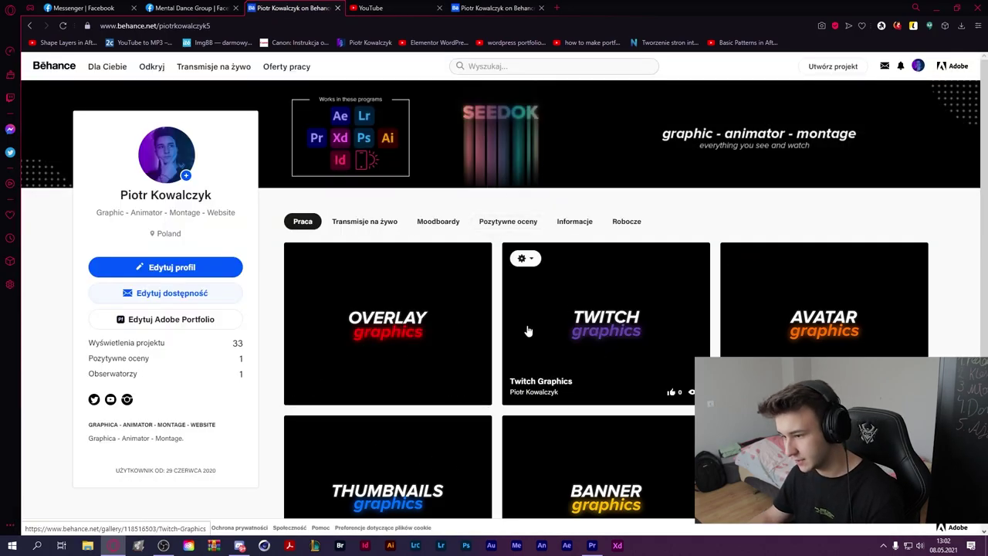
# - Open the published Banner project and scroll through it to its publication date
pyautogui.scroll(-3, 551, 441)
pyautogui.click(555, 363)
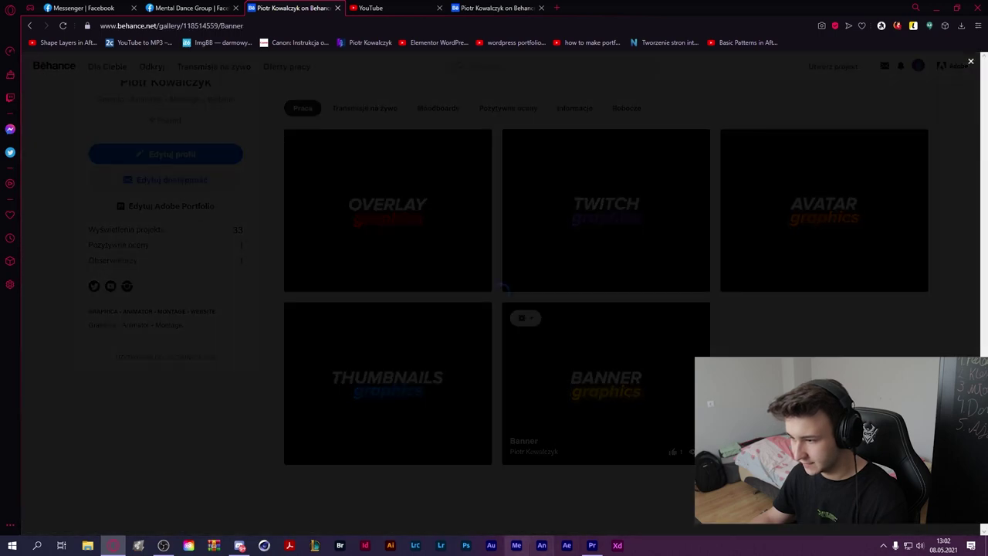
pyautogui.scroll(-2, 446, 297)
pyautogui.scroll(-4, 401, 282)
pyautogui.scroll(-4, 363, 271)
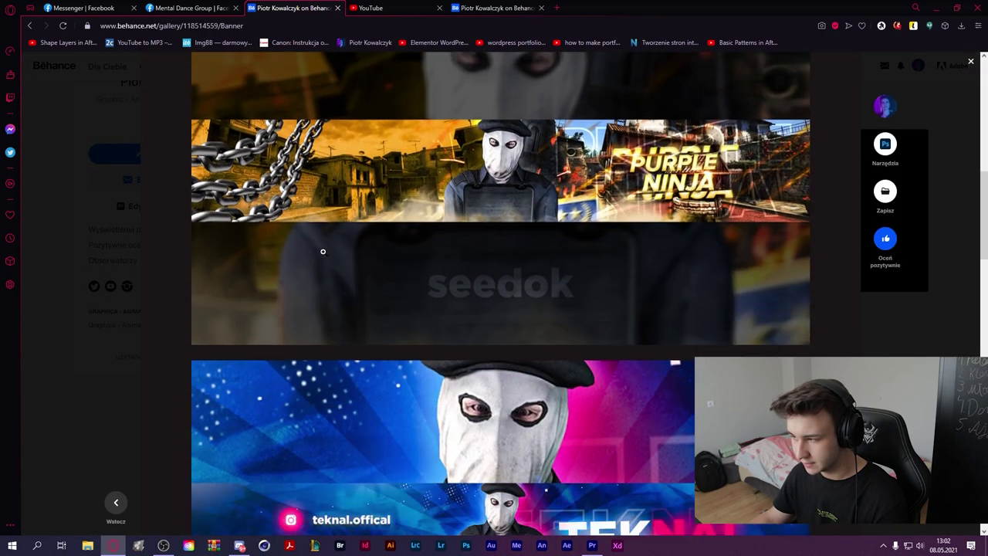
pyautogui.scroll(-3, 324, 255)
pyautogui.scroll(-5, 324, 255)
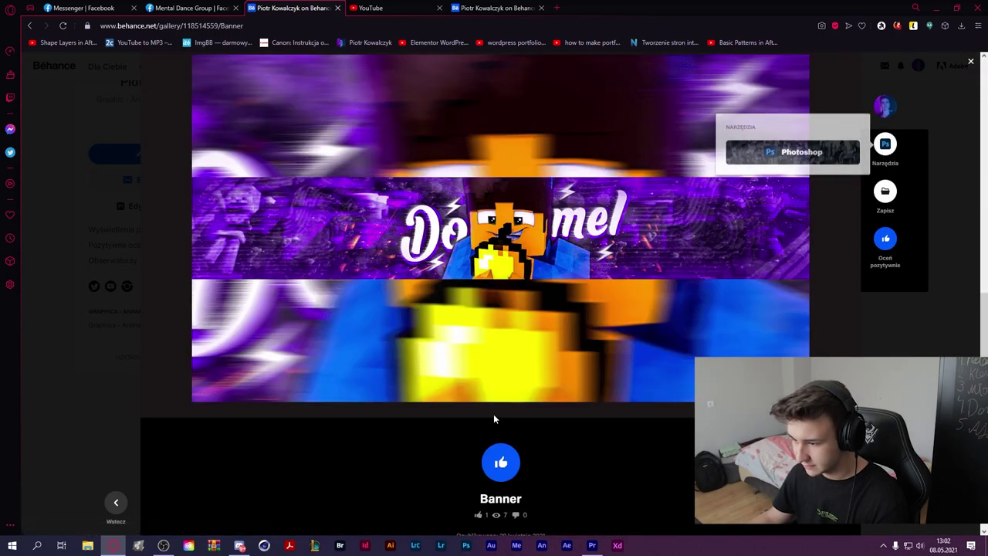
pyautogui.scroll(-3, 493, 413)
pyautogui.moveTo(454, 281); pyautogui.dragTo(547, 279)
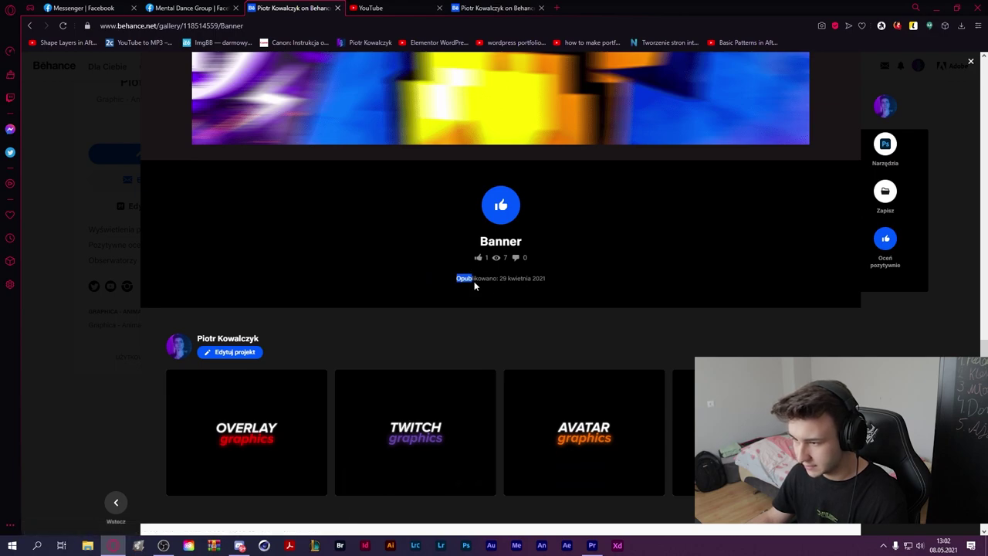
pyautogui.click(583, 334)
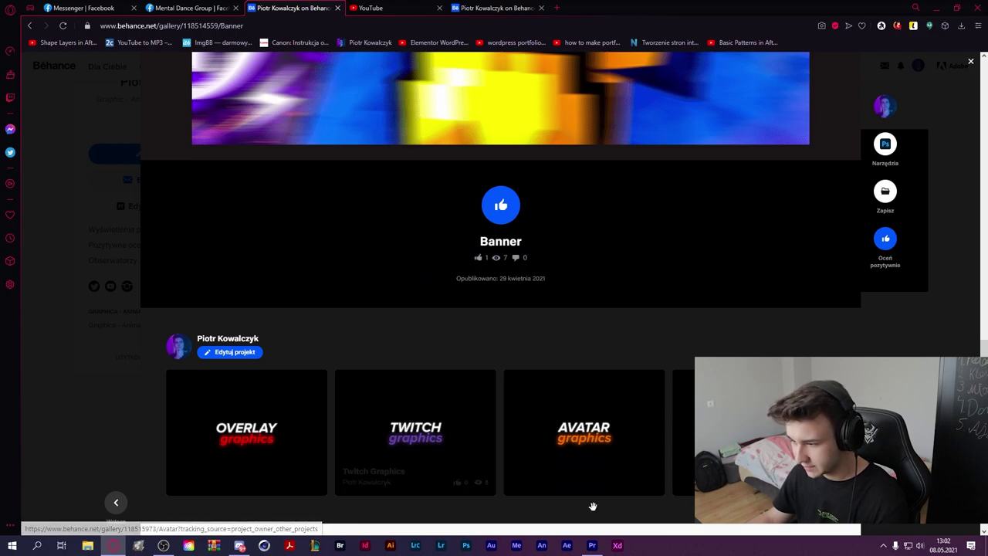
# - View the Overlay project, close it, then open the linked Twitter profile
pyautogui.click(246, 432)
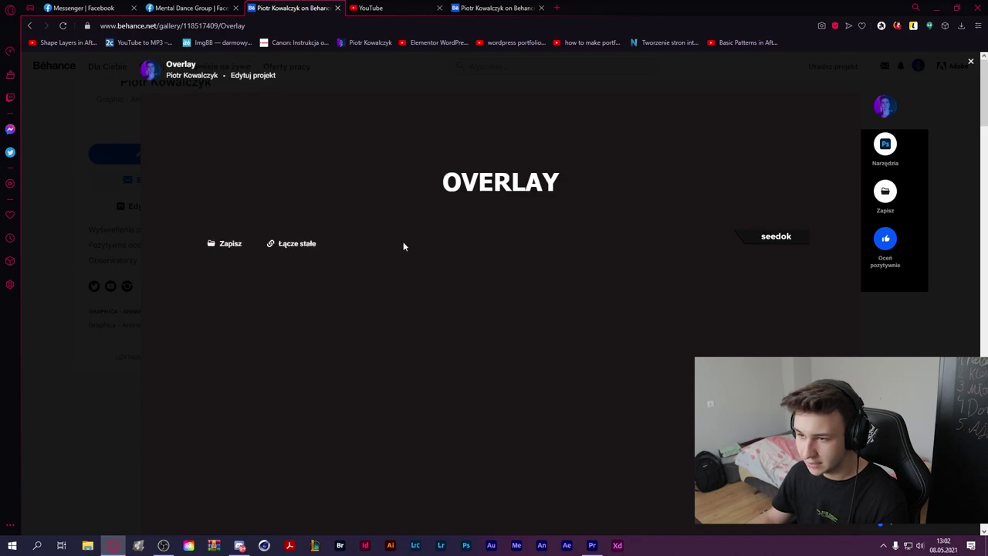
pyautogui.scroll(-10, 406, 246)
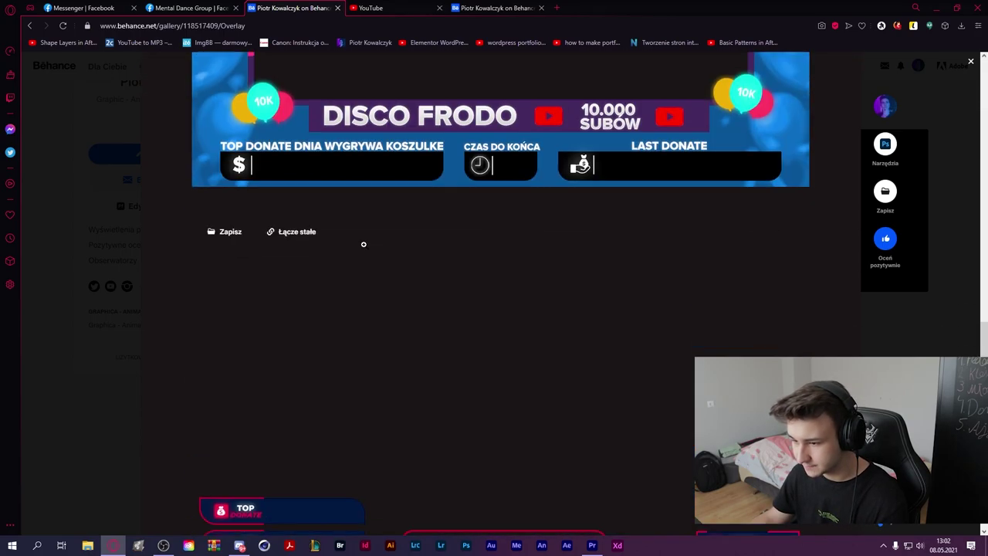
pyautogui.click(97, 311)
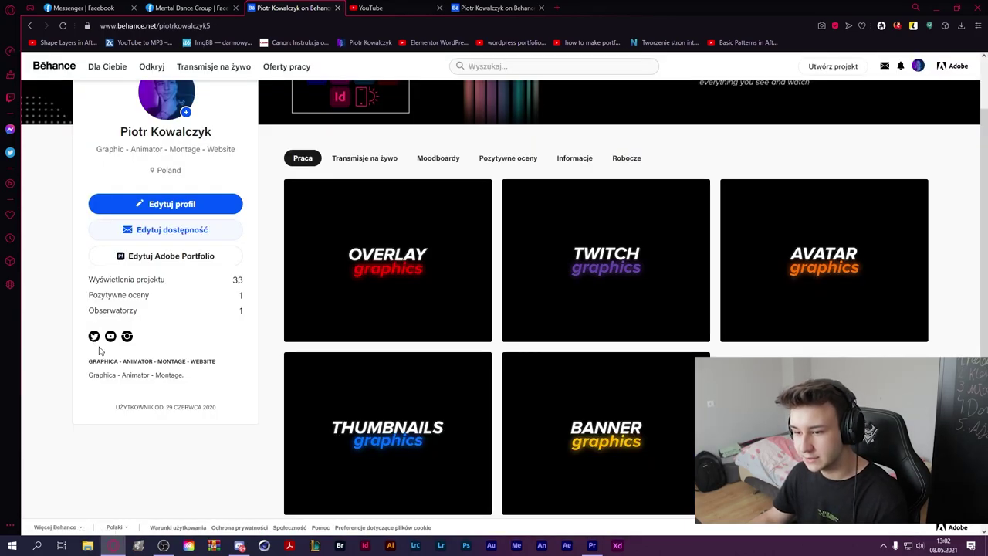
pyautogui.click(95, 340)
# - Close the Twitter tab and briefly open, then close, the linked YouTube channel
pyautogui.hotkey('ctrl', 'w')
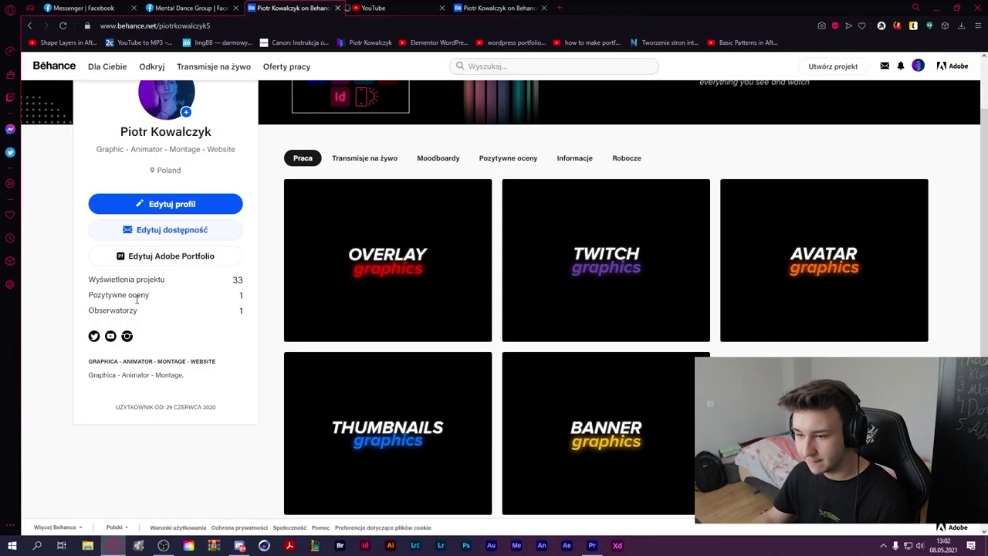
pyautogui.click(110, 338)
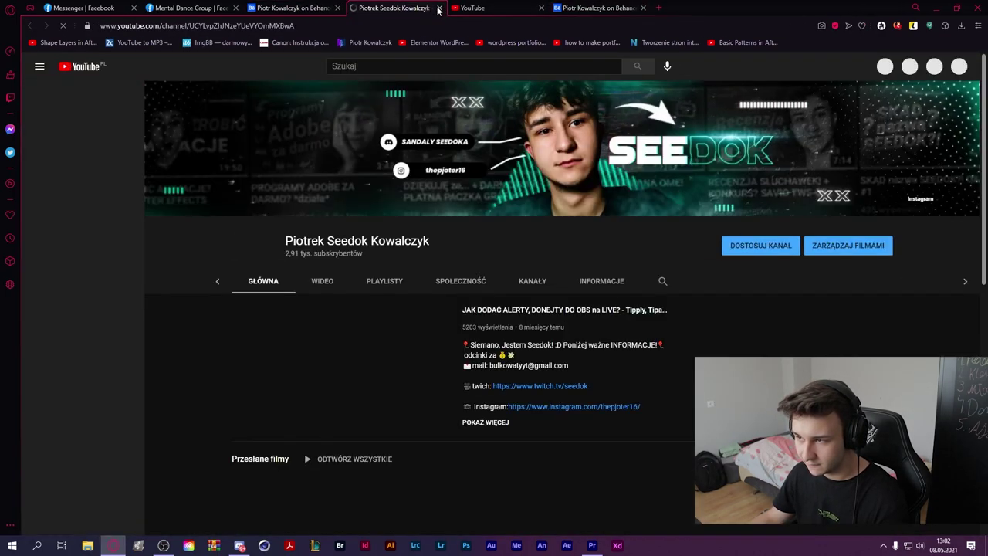
pyautogui.click(438, 9)
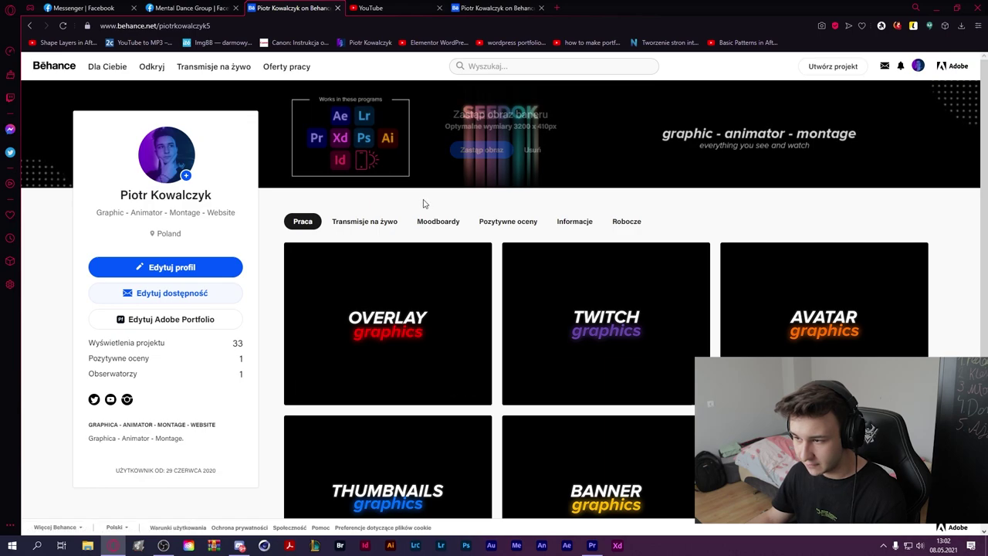
# - Review the profile's Informacje insights statistics
pyautogui.moveTo(445, 122)
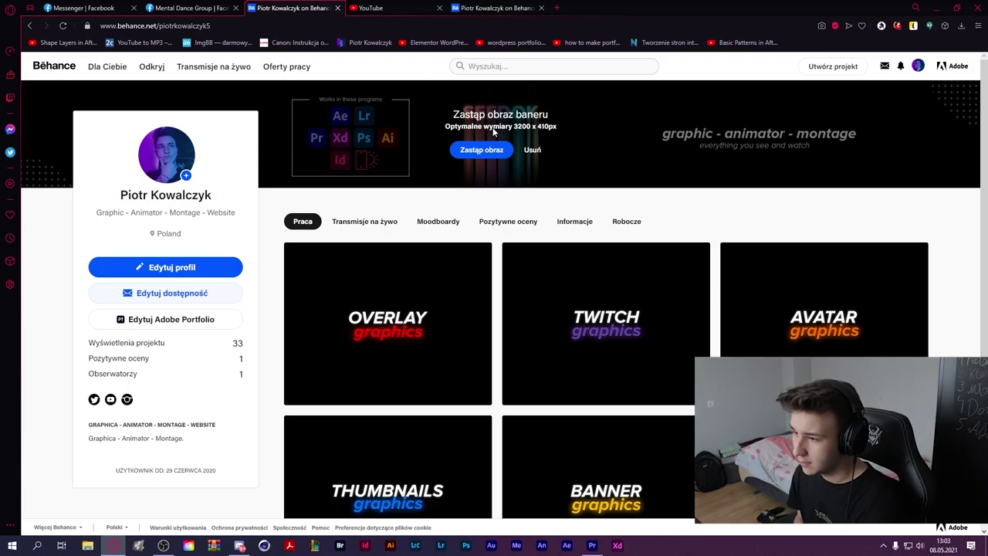
pyautogui.click(558, 223)
pyautogui.scroll(-2, 441, 278)
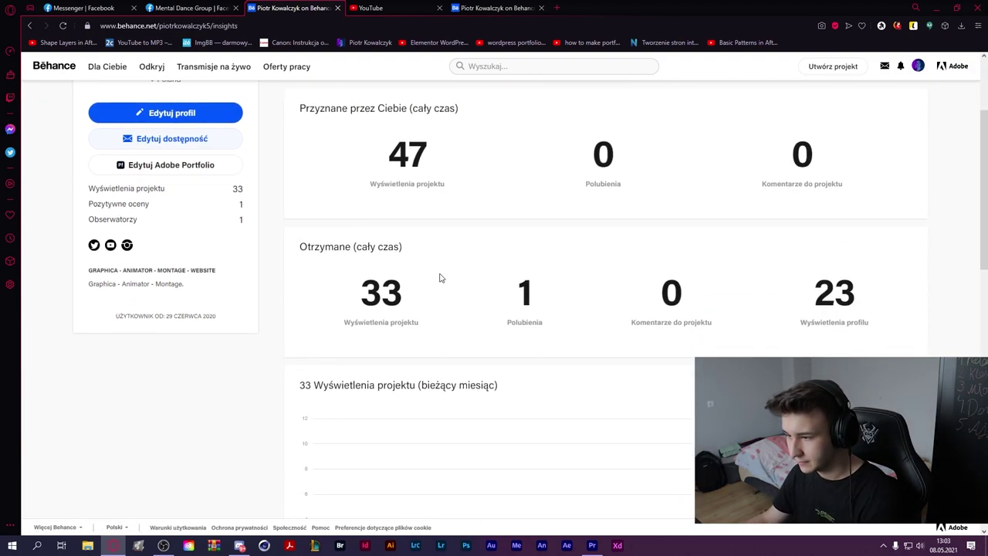
pyautogui.scroll(1, 425, 272)
pyautogui.scroll(-2, 425, 268)
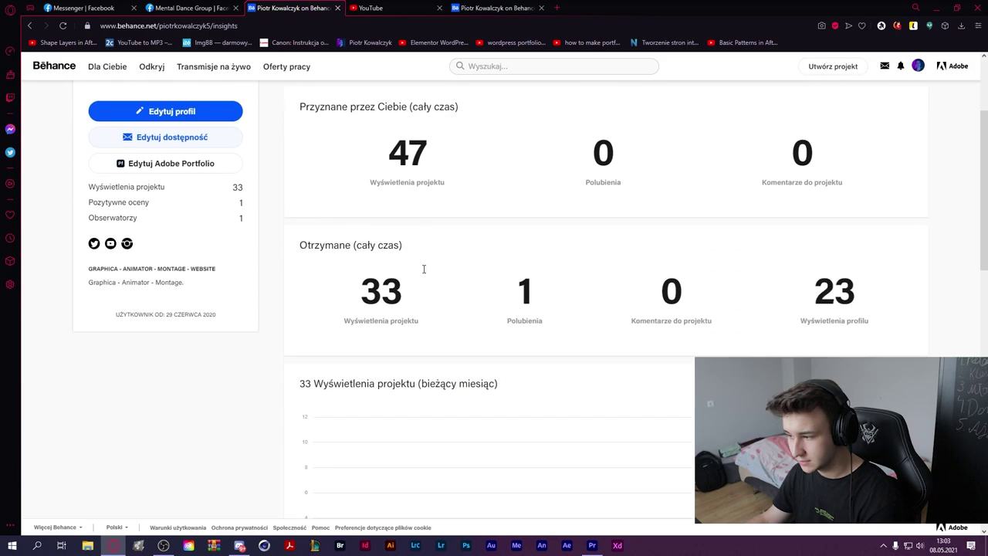
pyautogui.scroll(1, 343, 251)
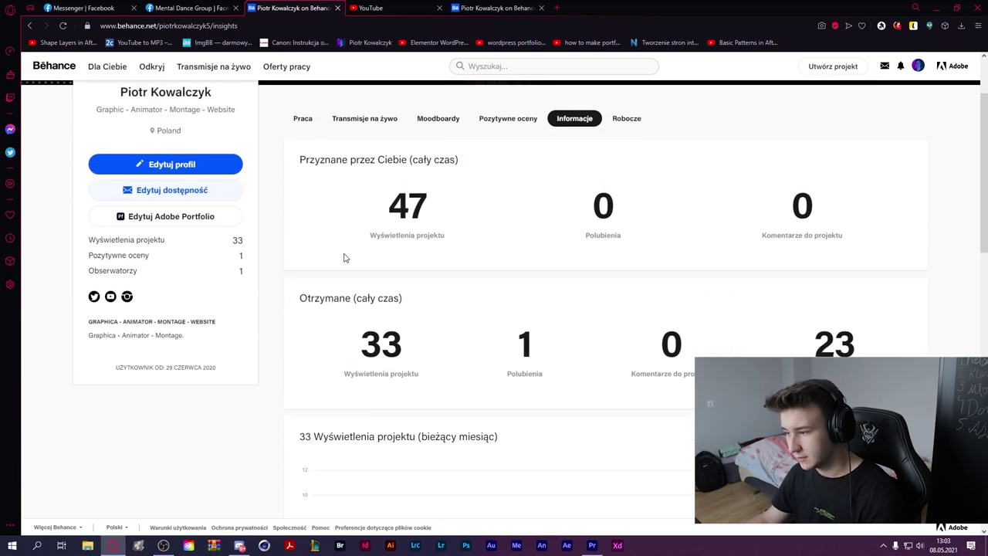
pyautogui.scroll(-1, 497, 278)
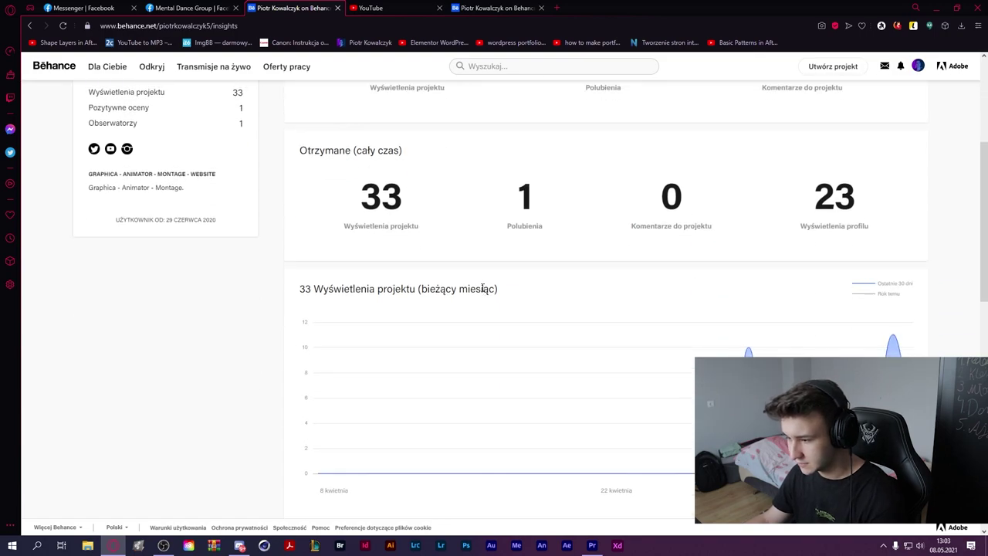
pyautogui.scroll(3, 463, 255)
# - Browse the Pozytywne oceny, Robocze and Transmisje na żywo profile tabs
pyautogui.click(508, 222)
pyautogui.click(623, 224)
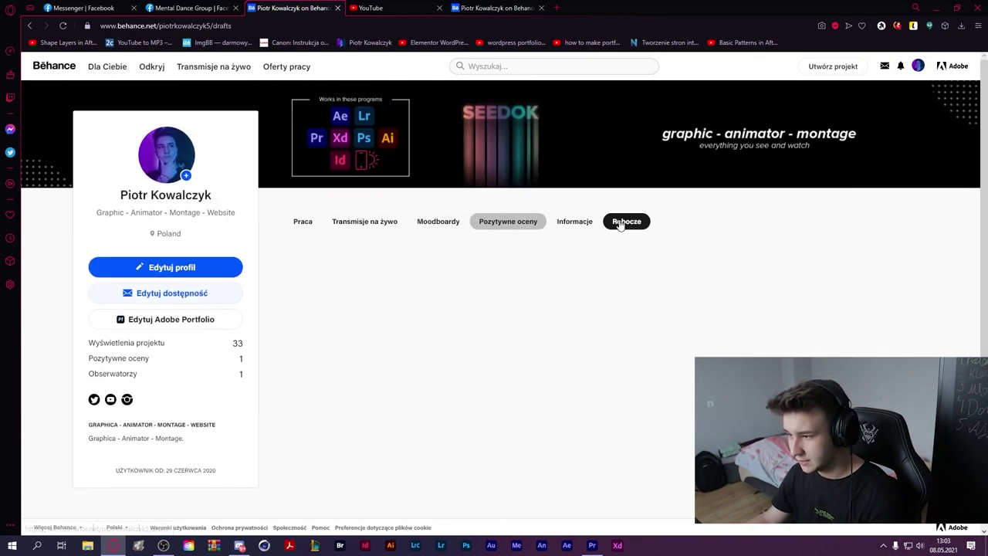
pyautogui.click(369, 225)
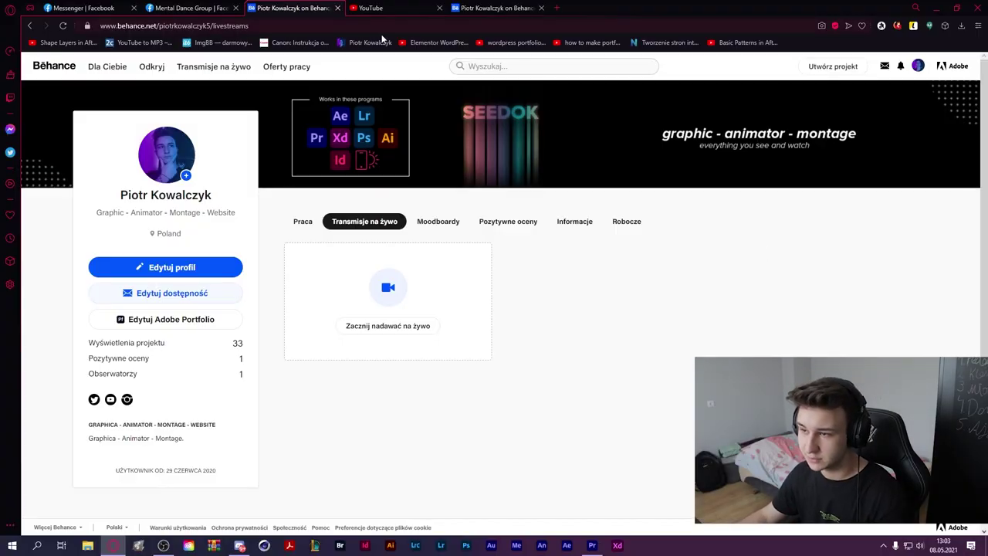
# - Open seedok.myportfolio.com in a new tab from the bookmarks bar
pyautogui.middleClick(371, 43)
pyautogui.click(580, 8)
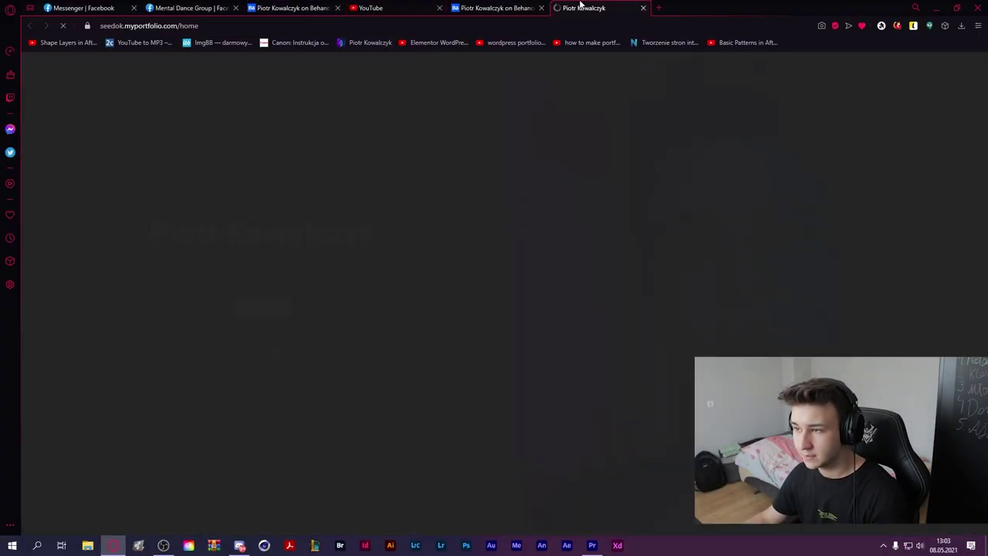